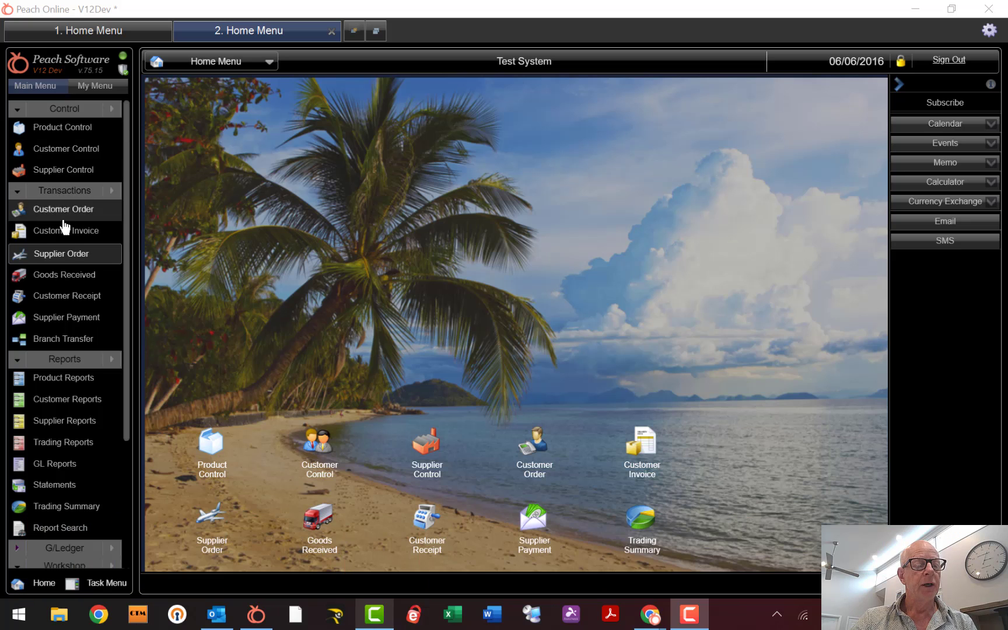
Open a supplier order for supplier code 003 and generate its order lines with the default generation settings
left_click(73, 261)
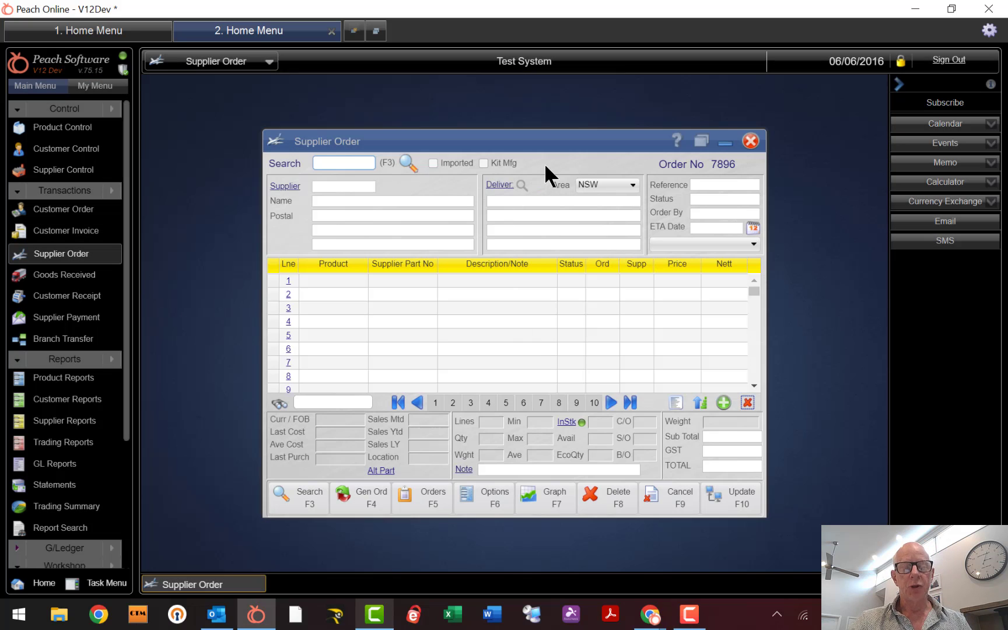
type("003")
key("Return")
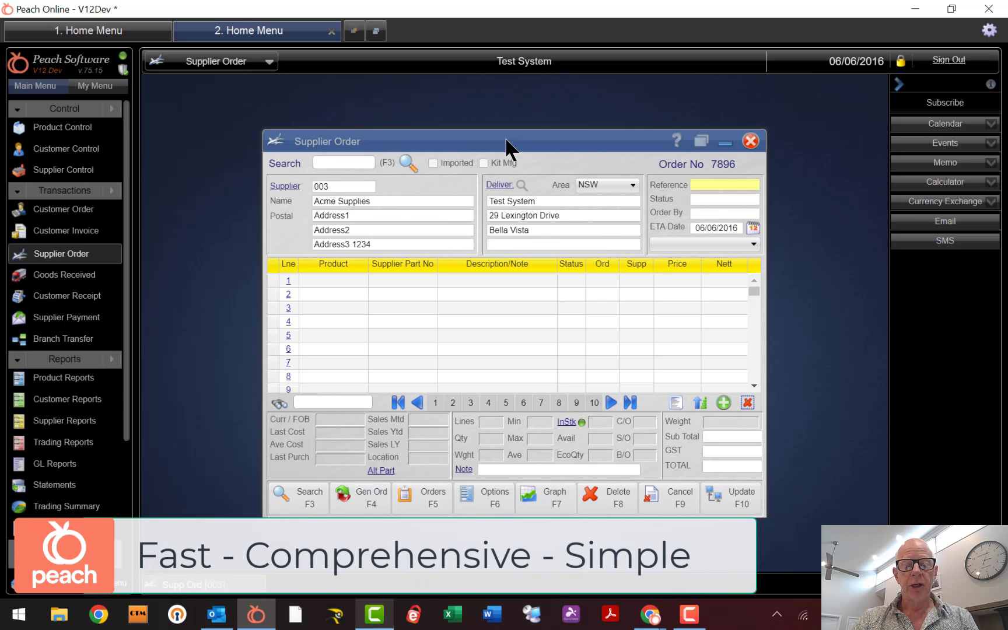
left_click(370, 500)
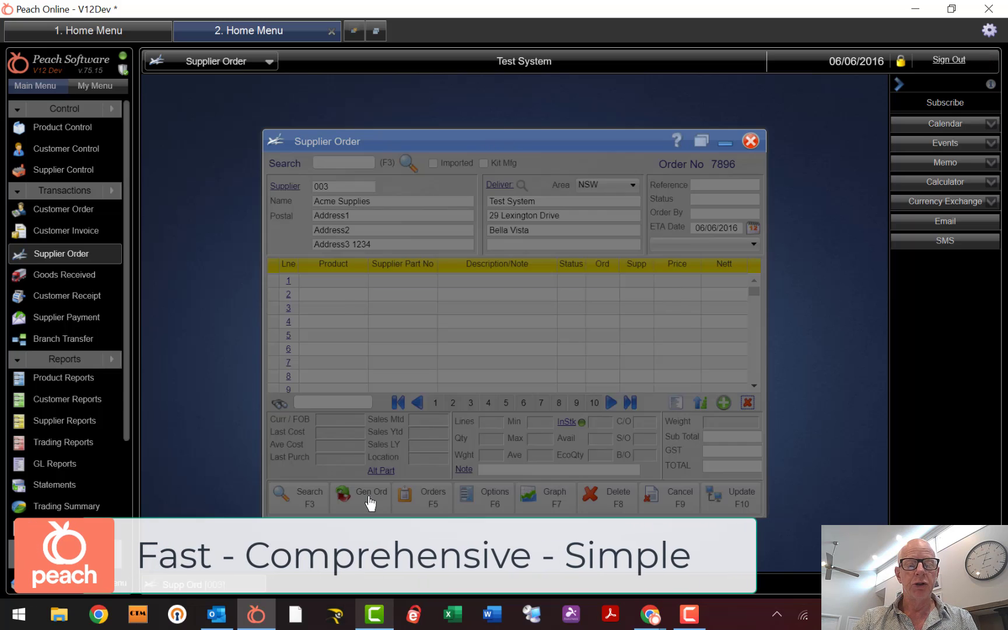
left_click(649, 478)
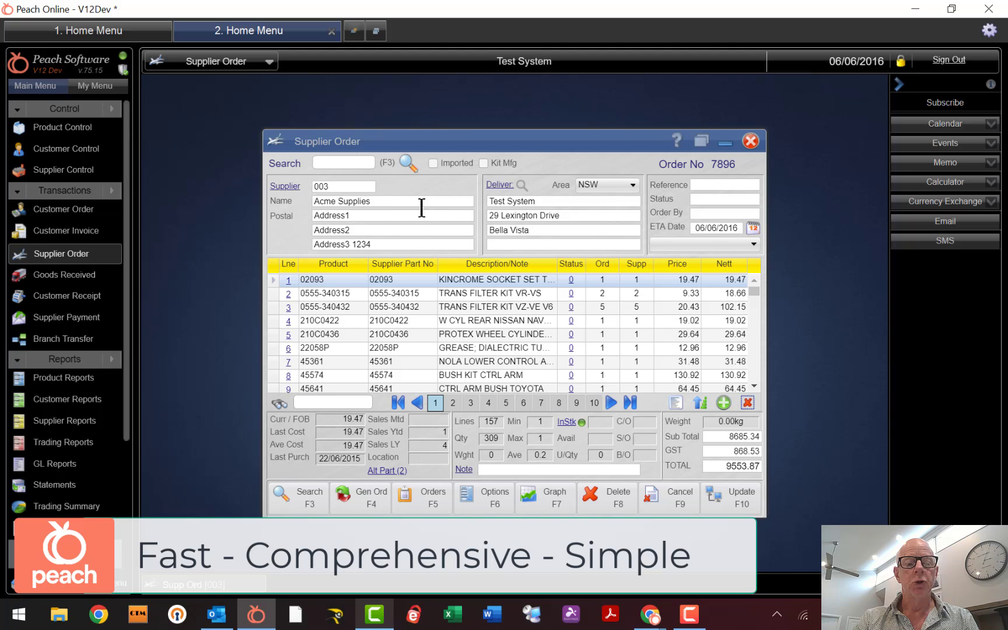
Check the list of available areas for the order and cancel the supplier order transaction
left_click(633, 186)
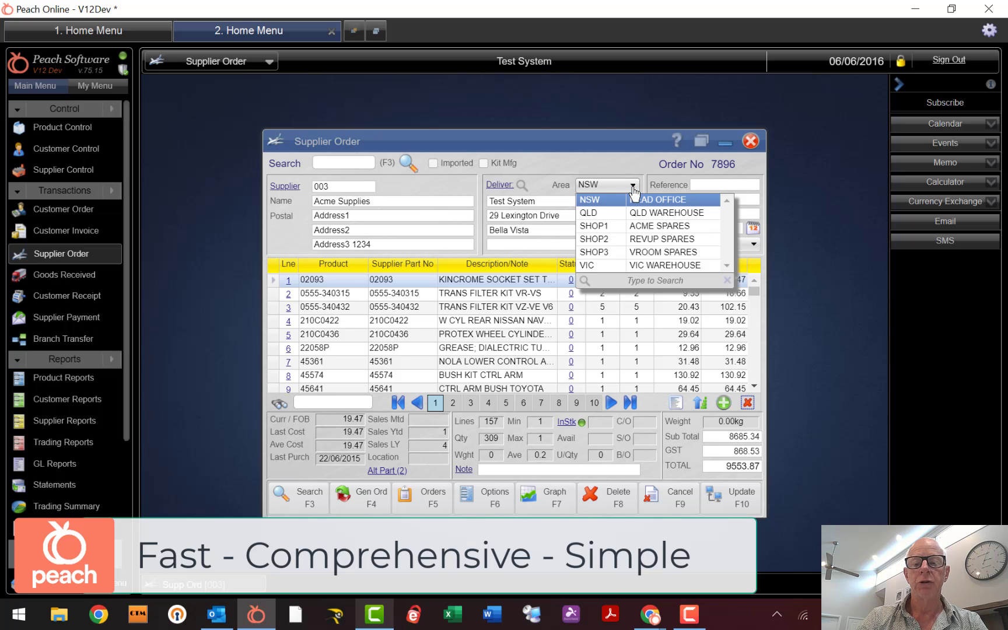
left_click(633, 187)
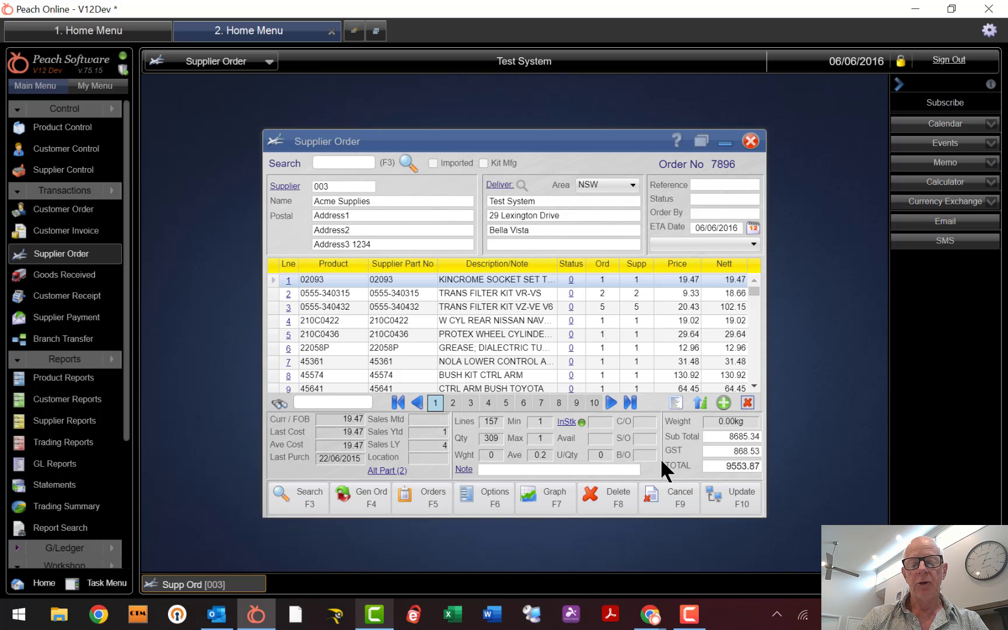
left_click(674, 497)
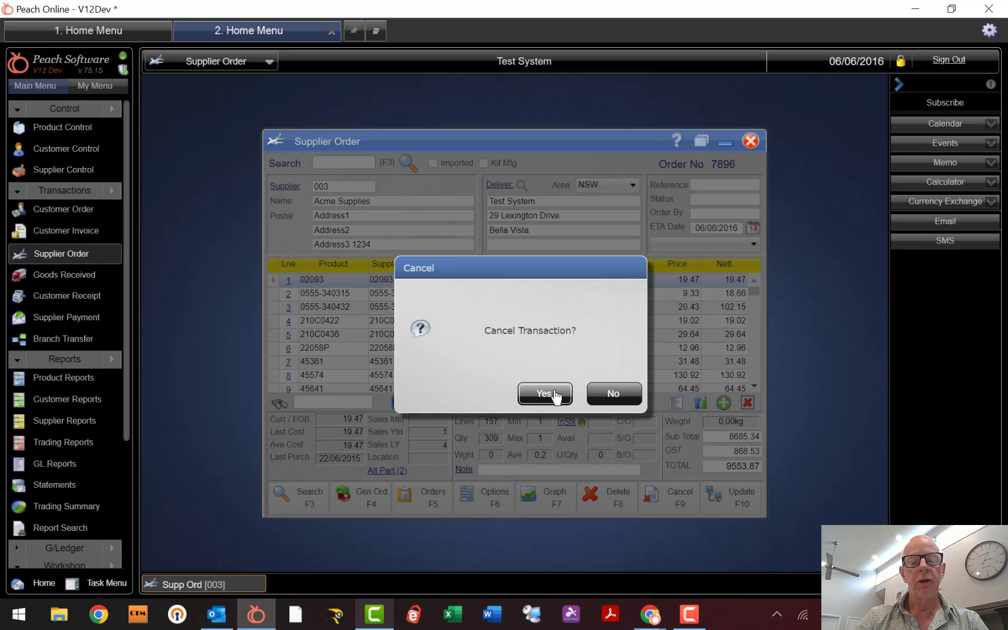
left_click(548, 392)
Load supplier code 003 into a fresh supplier order and open the order generation settings
type("003")
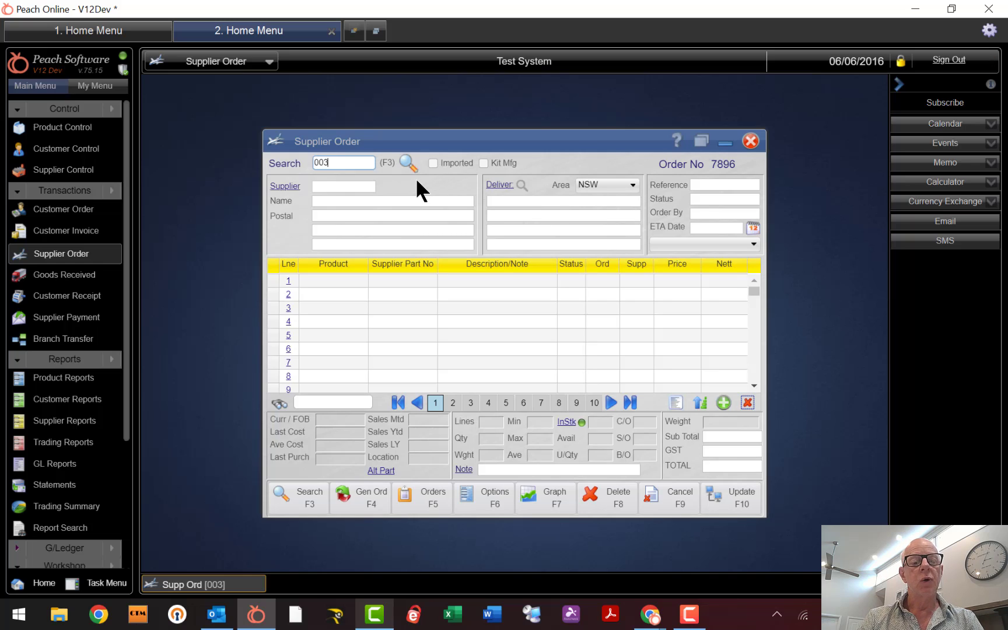
key("Return")
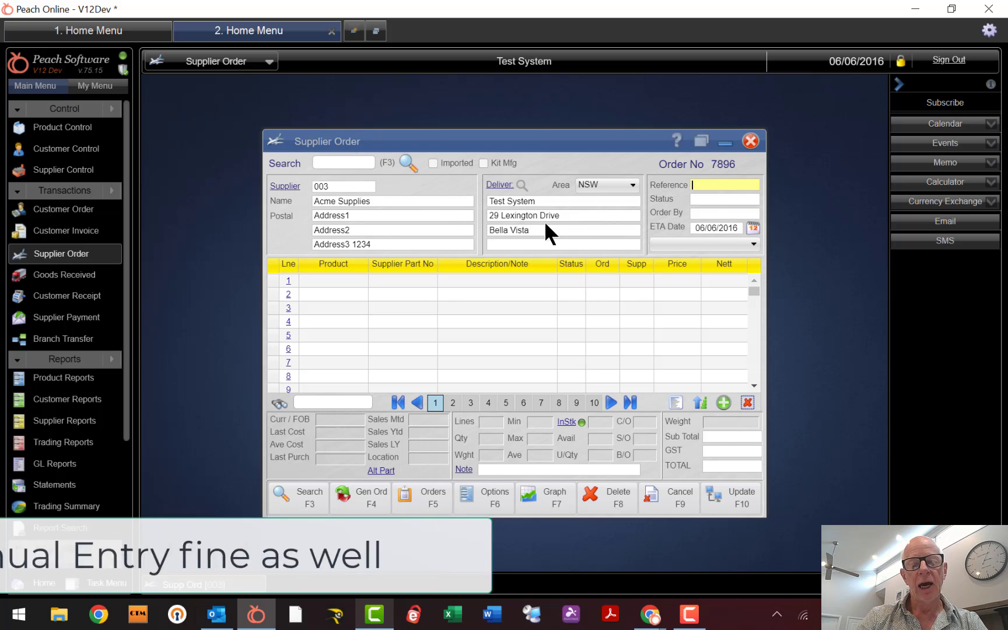
left_click(336, 281)
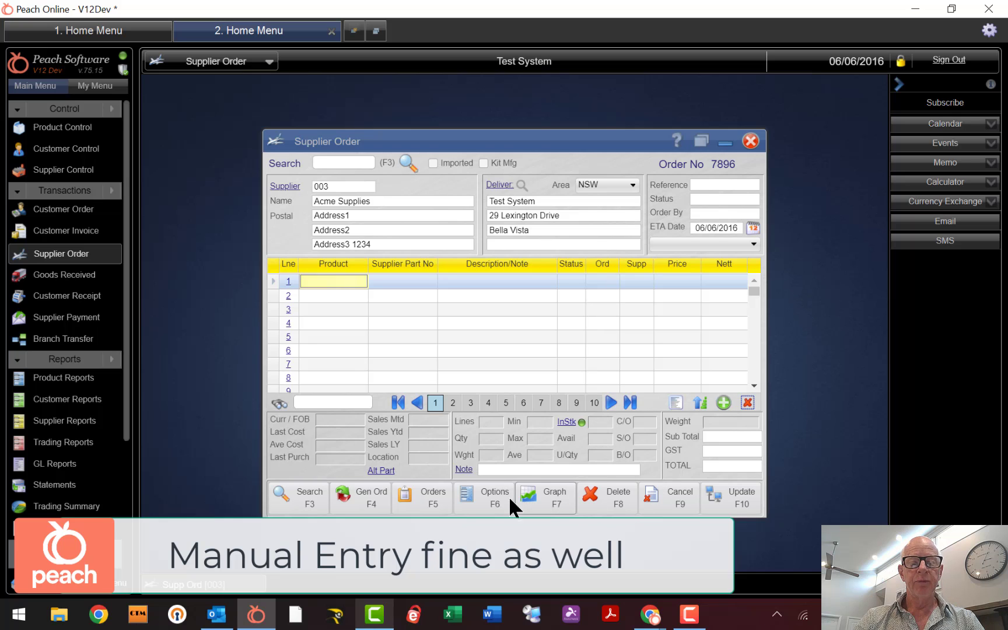
left_click(362, 504)
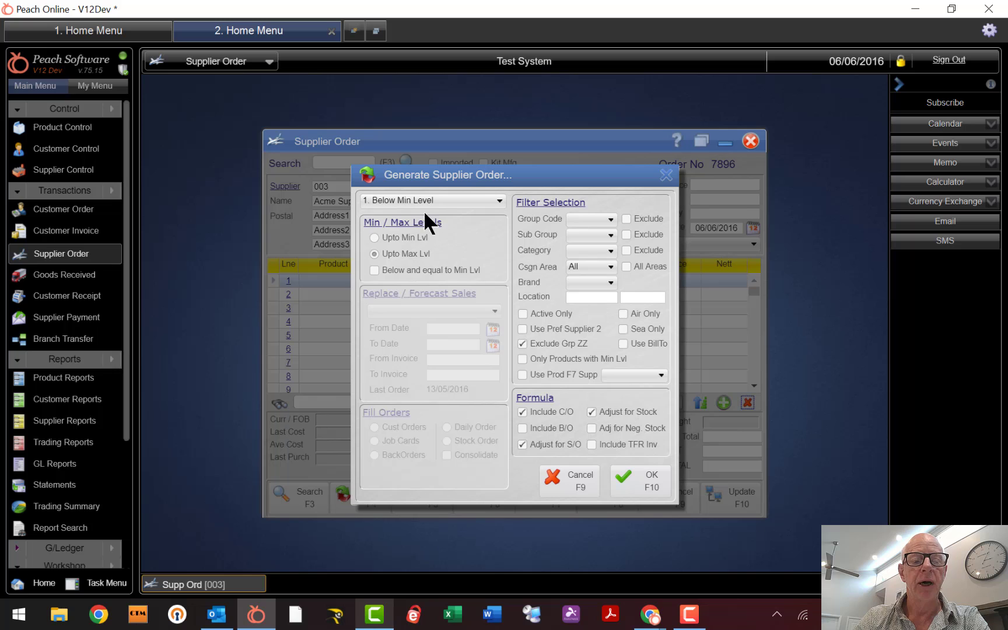
Review the generation methods, try Below Max Level, and return the method to Below Min Level
left_click(464, 202)
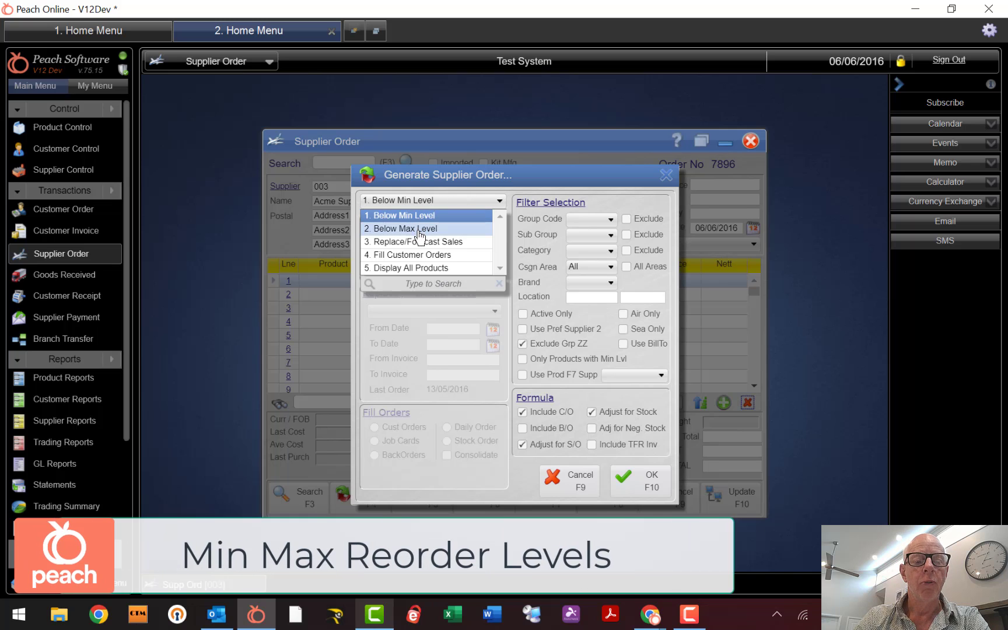
left_click(444, 201)
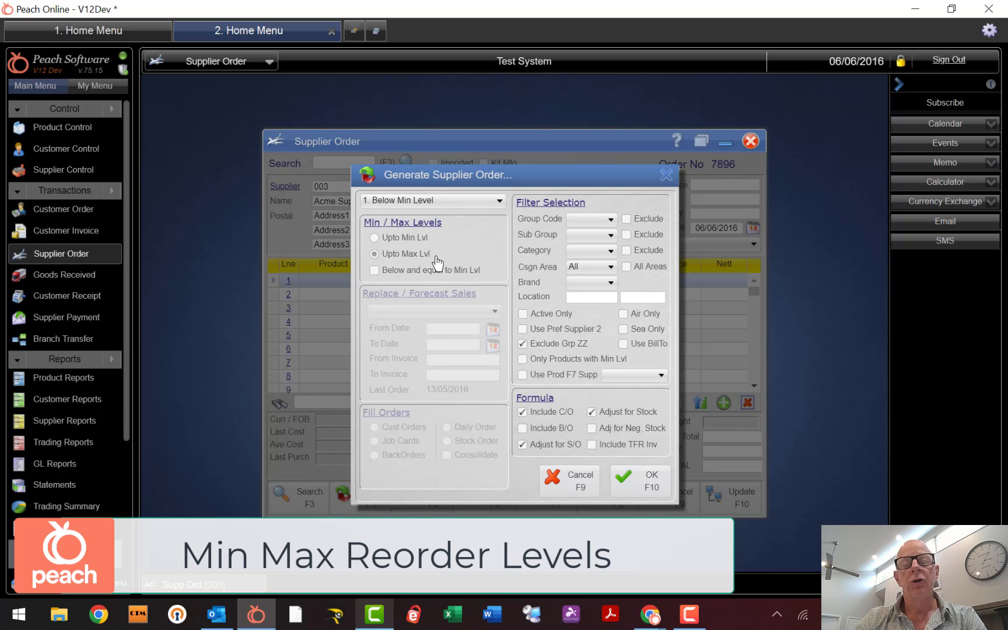
left_click(453, 202)
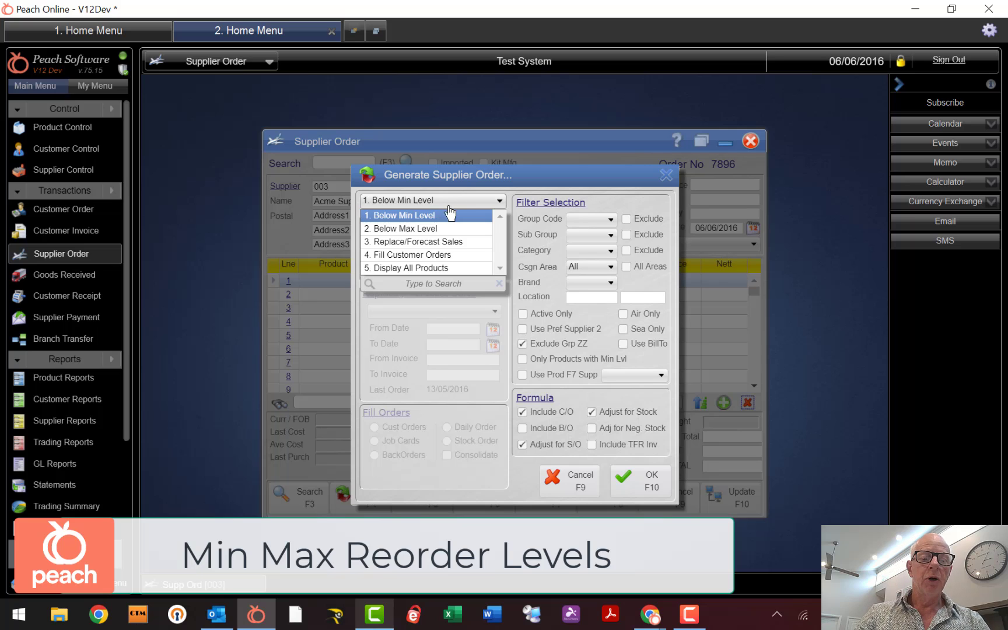
left_click(444, 229)
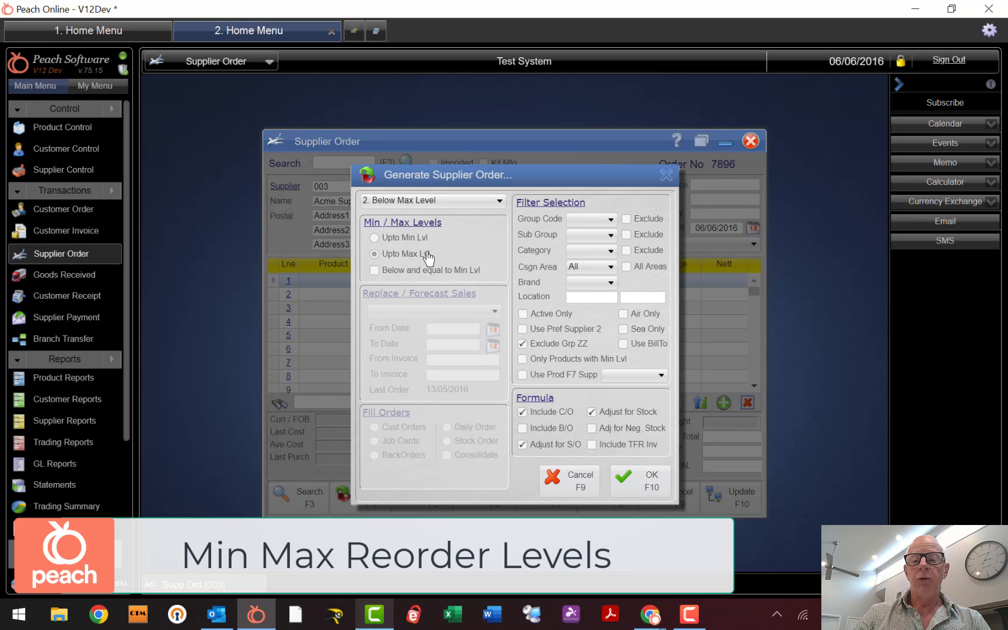
left_click(456, 204)
left_click(450, 217)
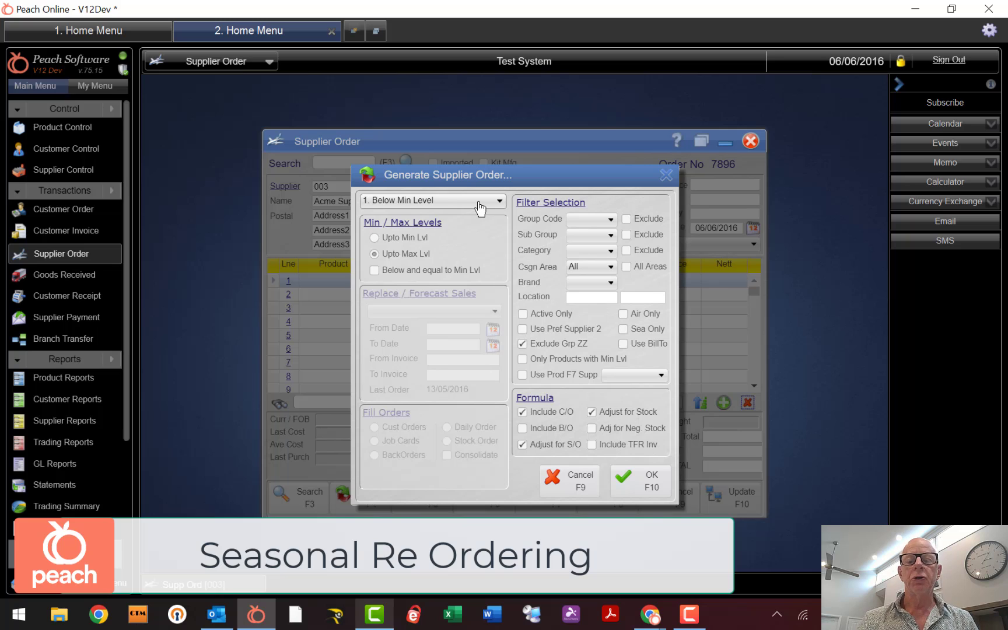
Set the generation method to Replace/Forecast Sales with the sales period This Month Last Year
left_click(479, 205)
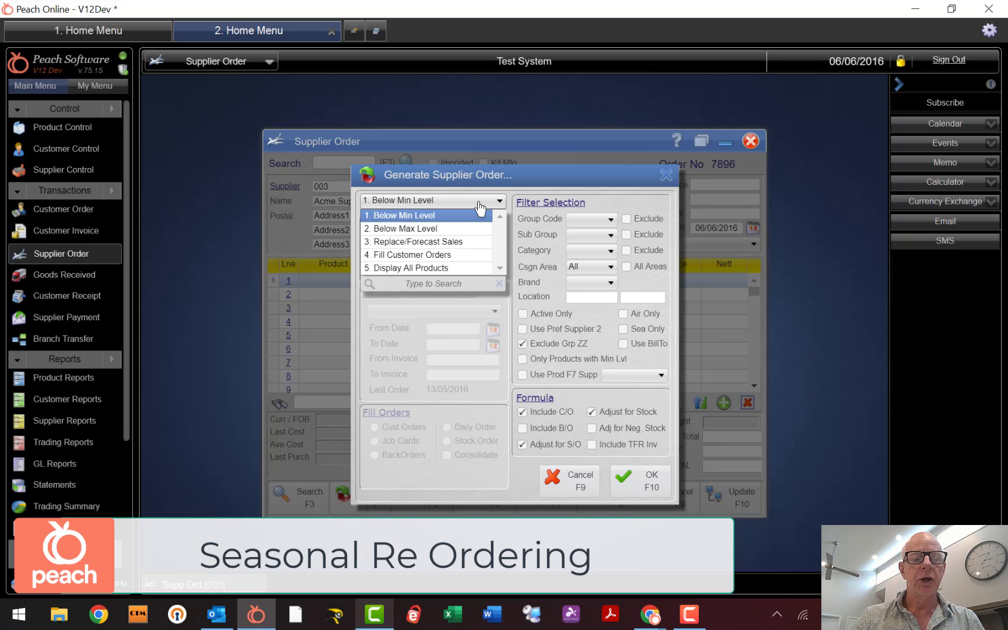
left_click(469, 245)
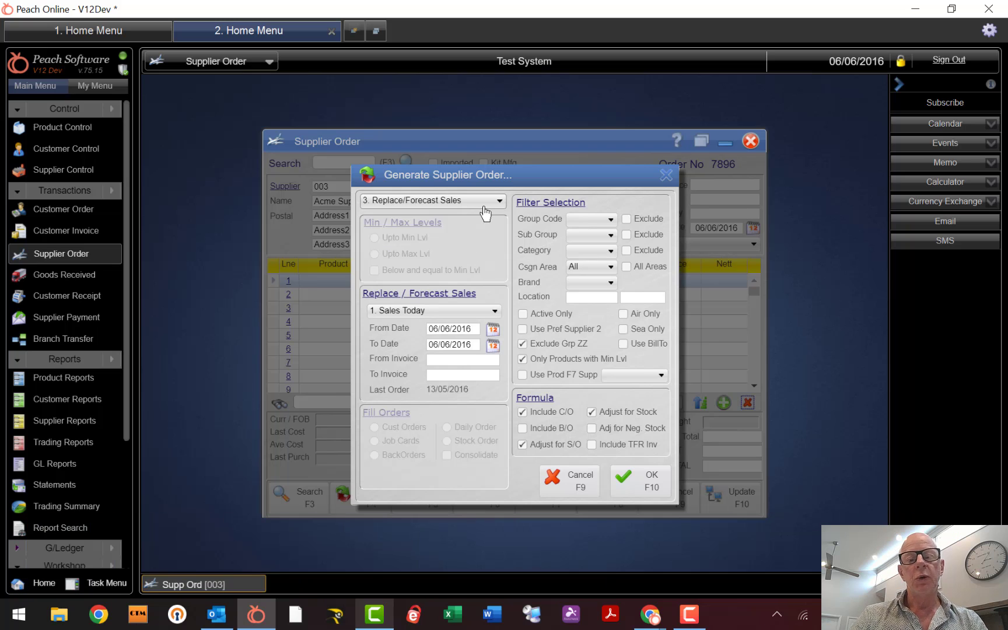
left_click(442, 315)
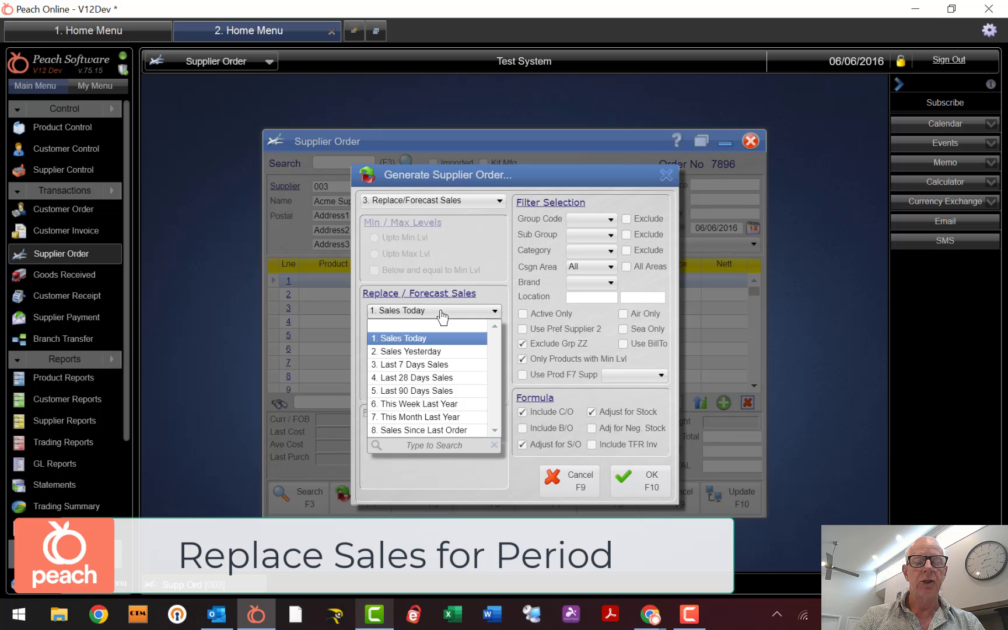
left_click(434, 417)
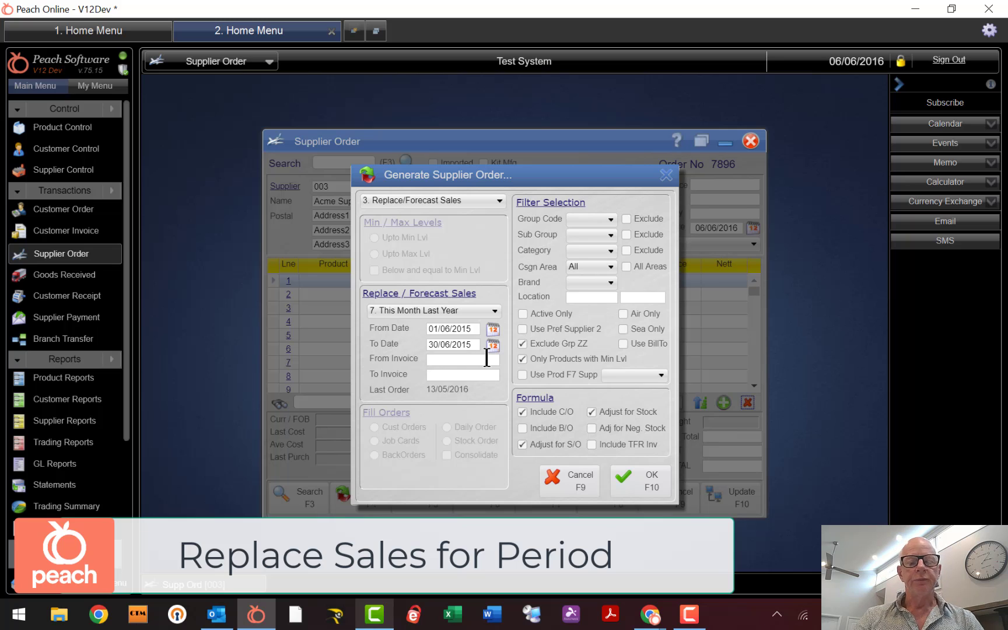
Change the forecast sales period to Sales Since Last Order and select the starting invoice value
left_click(492, 311)
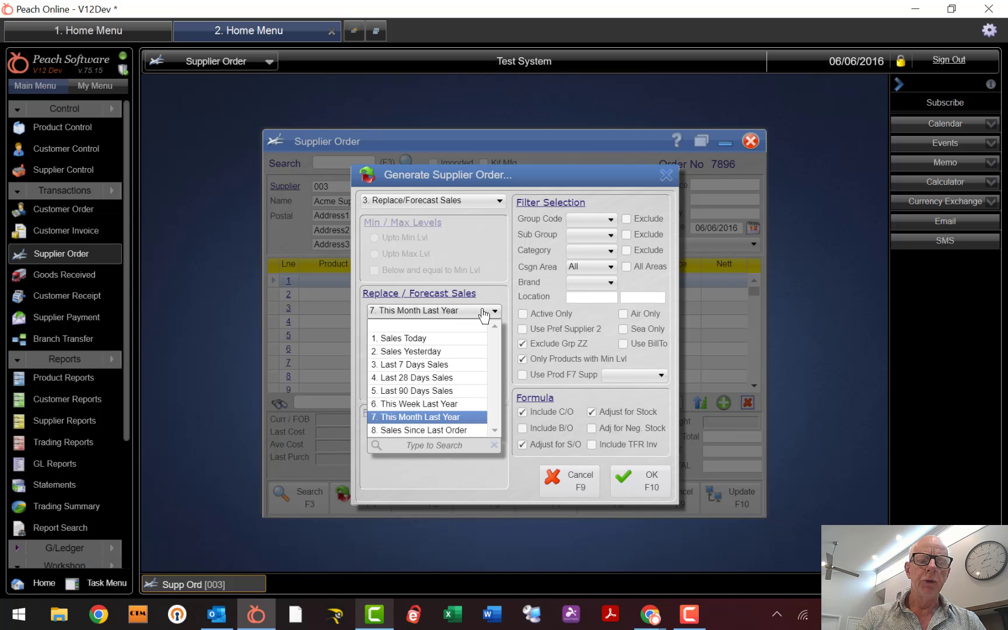
left_click(432, 432)
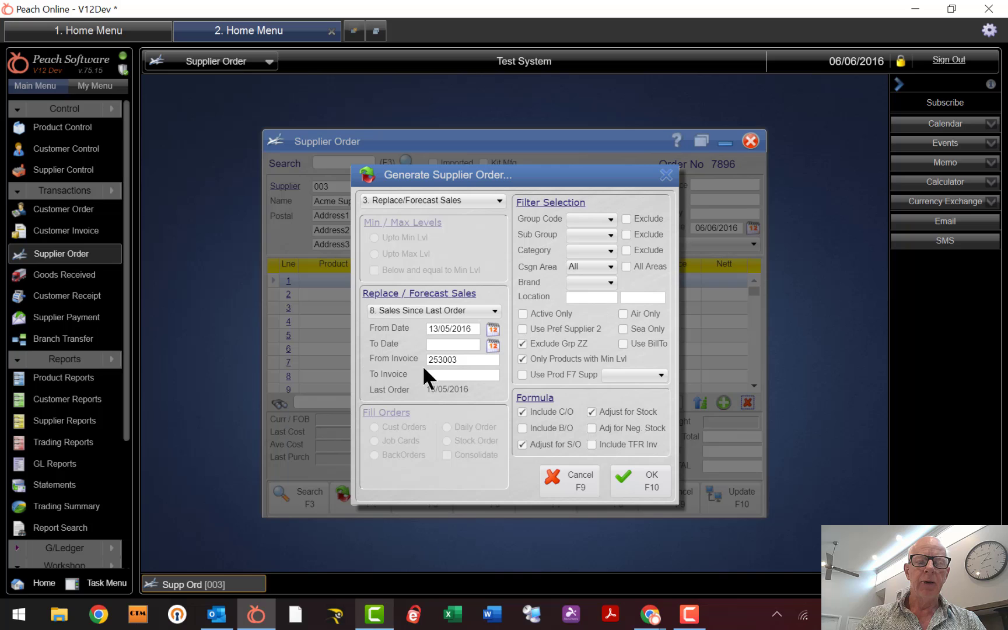
left_click(466, 360)
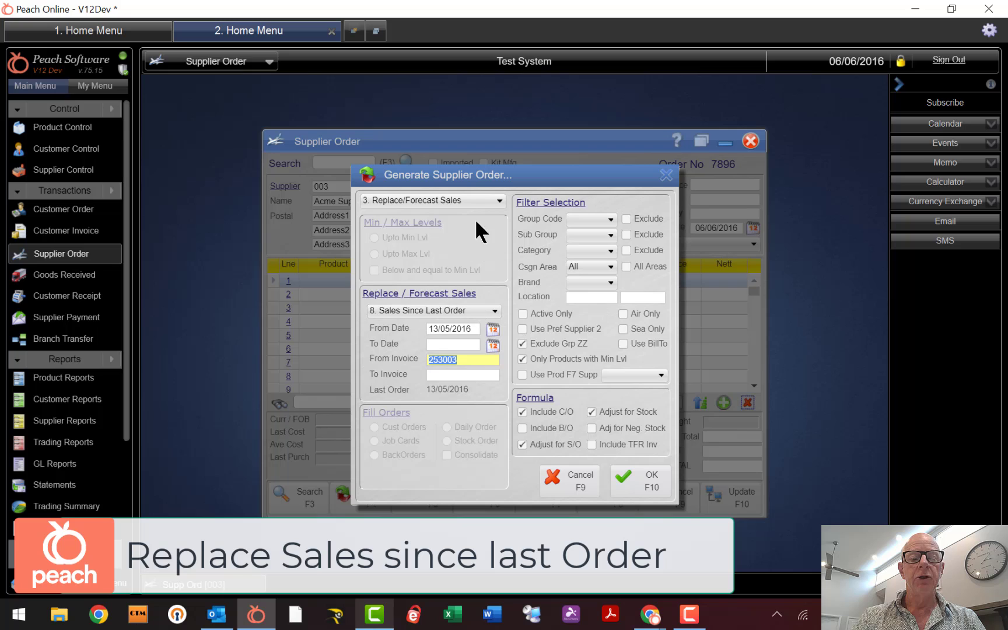
Switch the generation method to Fill Customer Orders, and after that to Display All Products
left_click(485, 202)
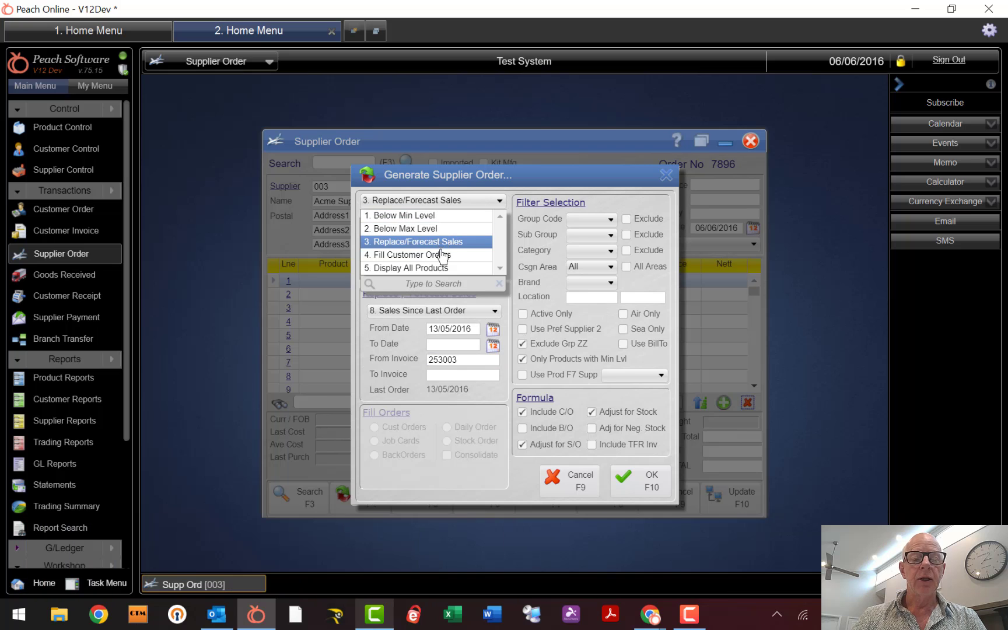
left_click(448, 255)
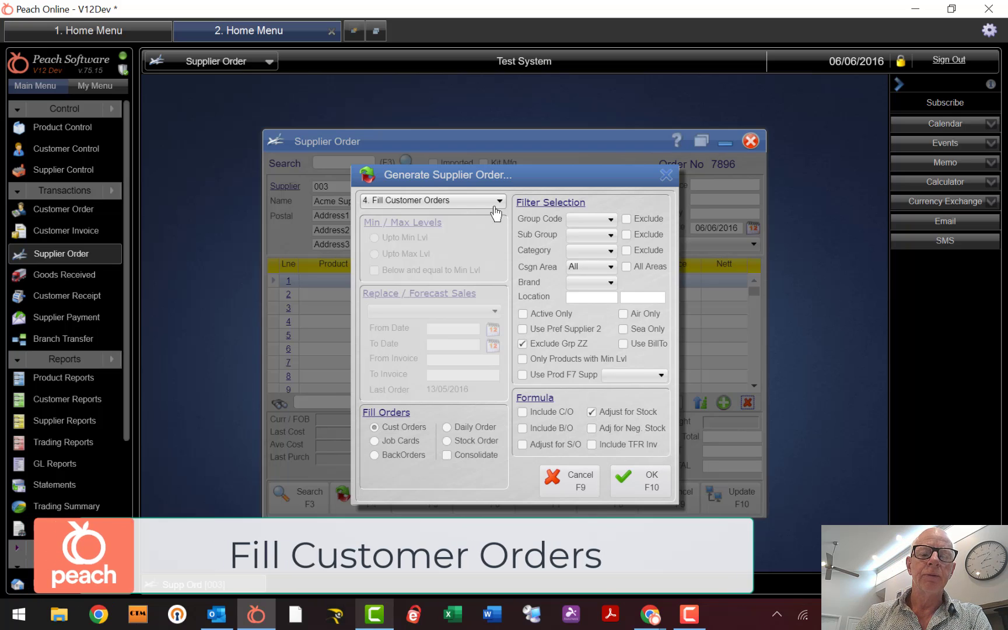
left_click(497, 202)
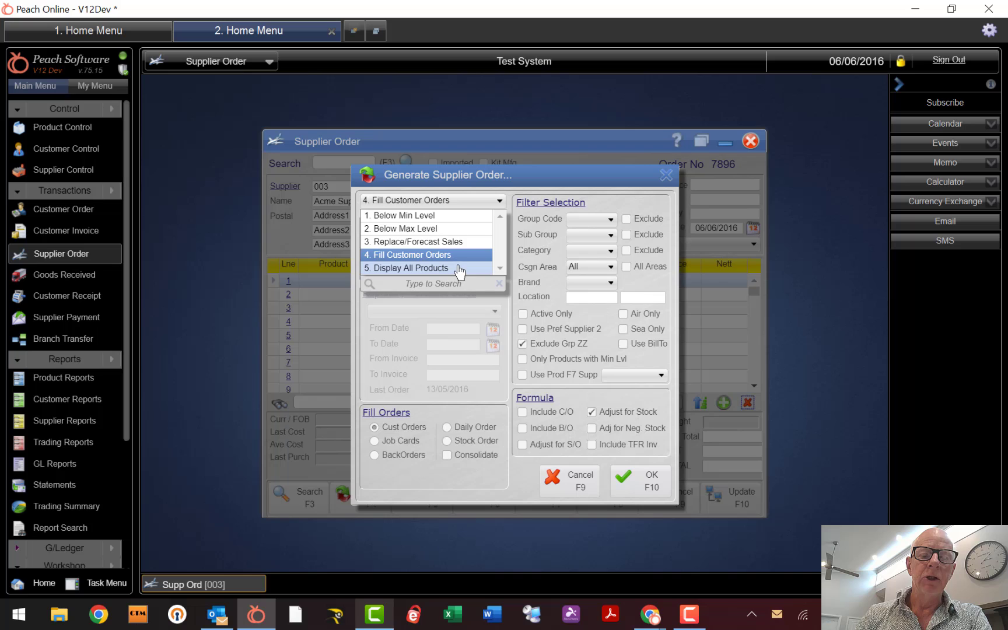
left_click(432, 267)
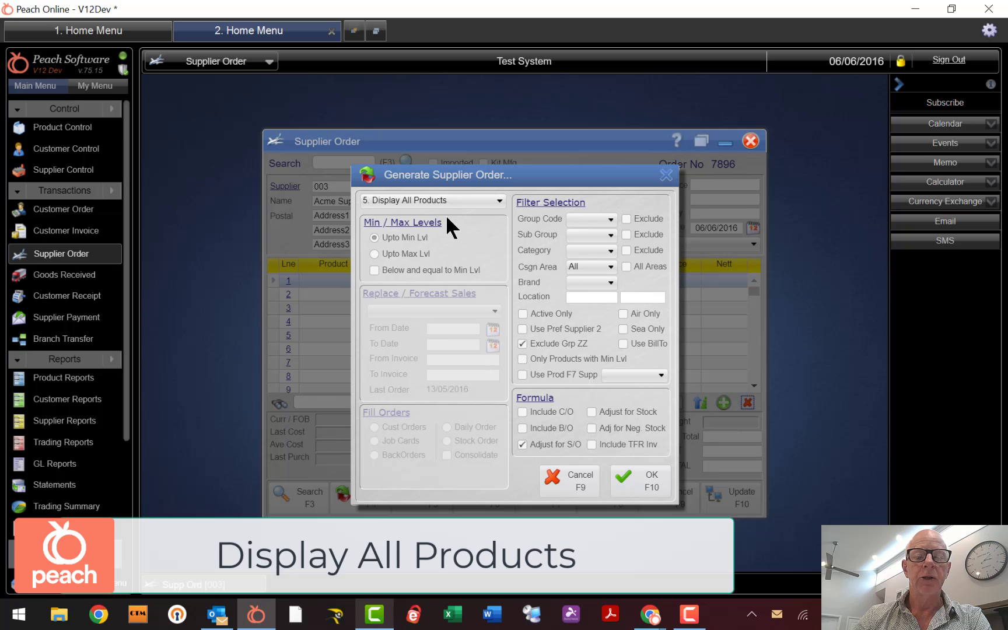
Generate the supplier order lines using the Below Min Level method
left_click(466, 201)
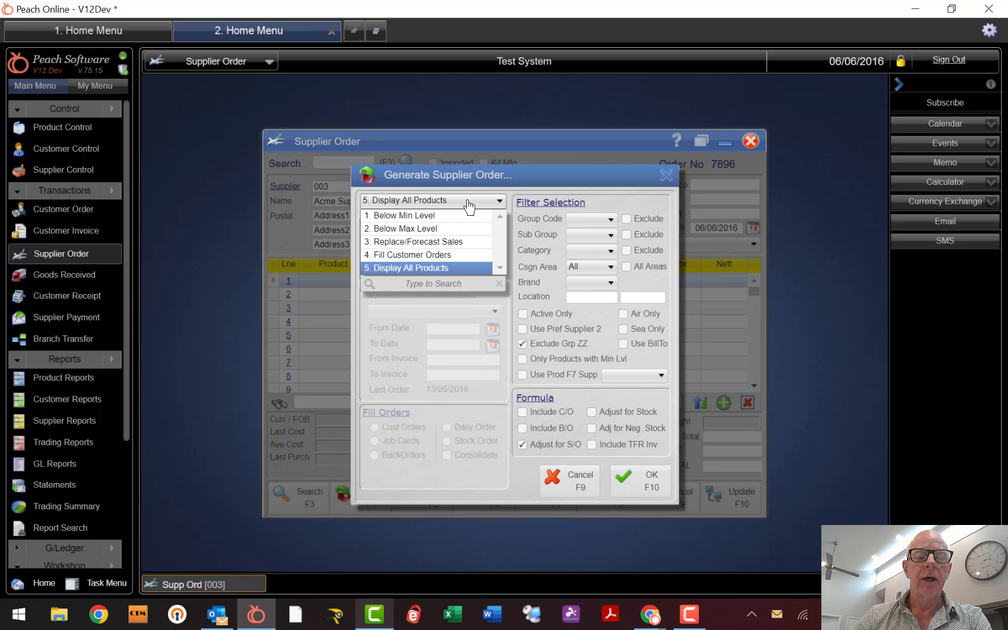
left_click(420, 216)
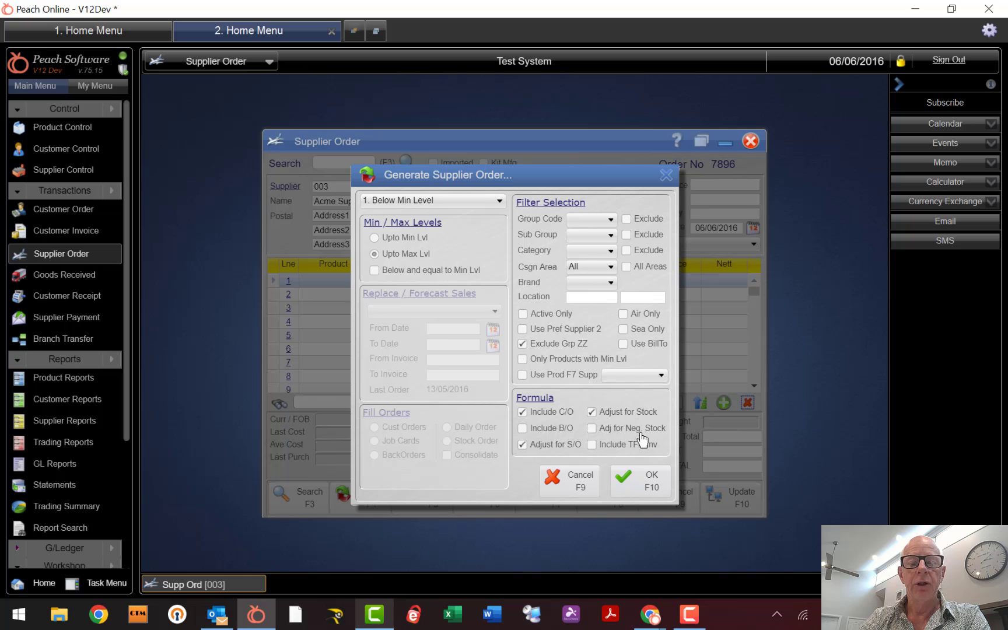
left_click(645, 484)
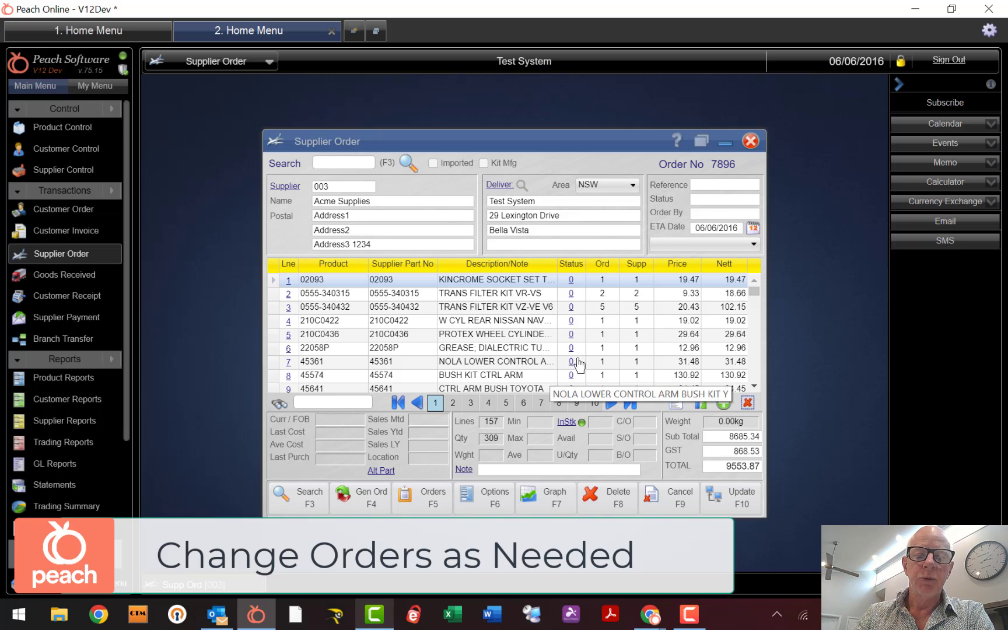
Display the first line's 24-month sales graph in a floating window and place it beside the supplier order, with the side panel collapsed
left_click_drag(568, 143, 464, 109)
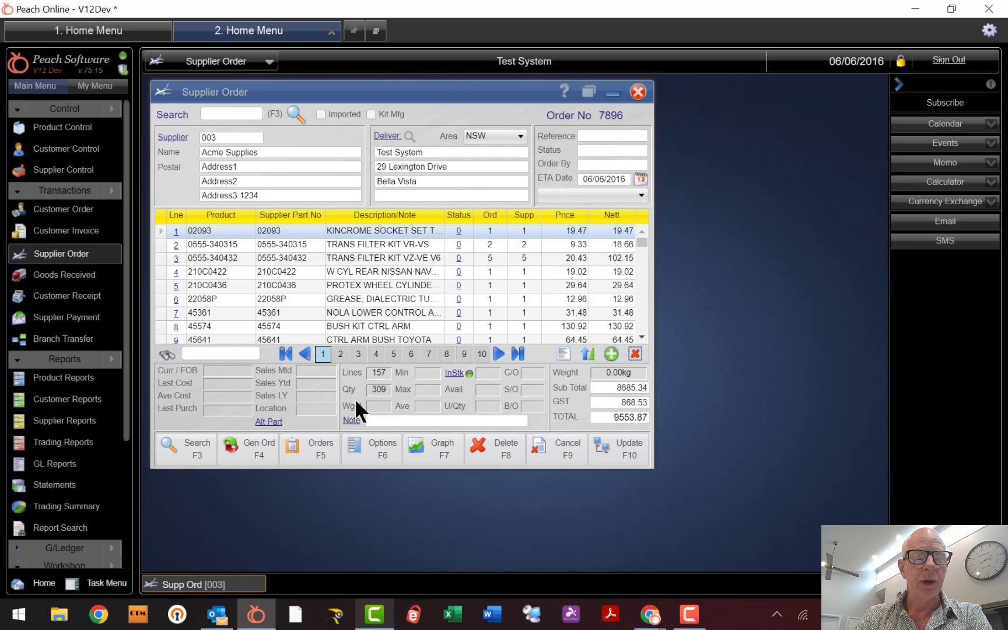
left_click(414, 449)
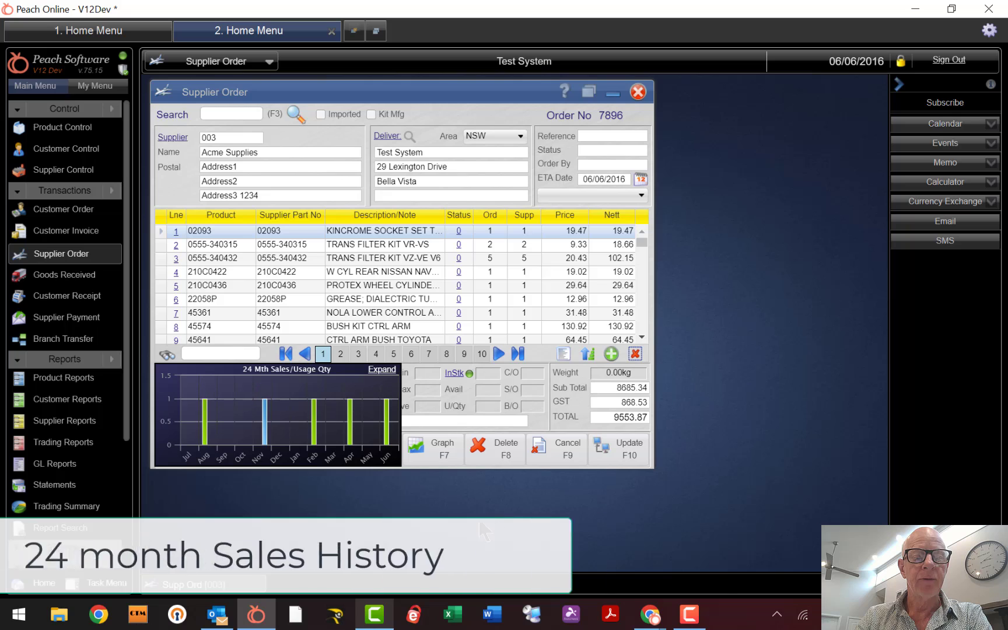
left_click(382, 369)
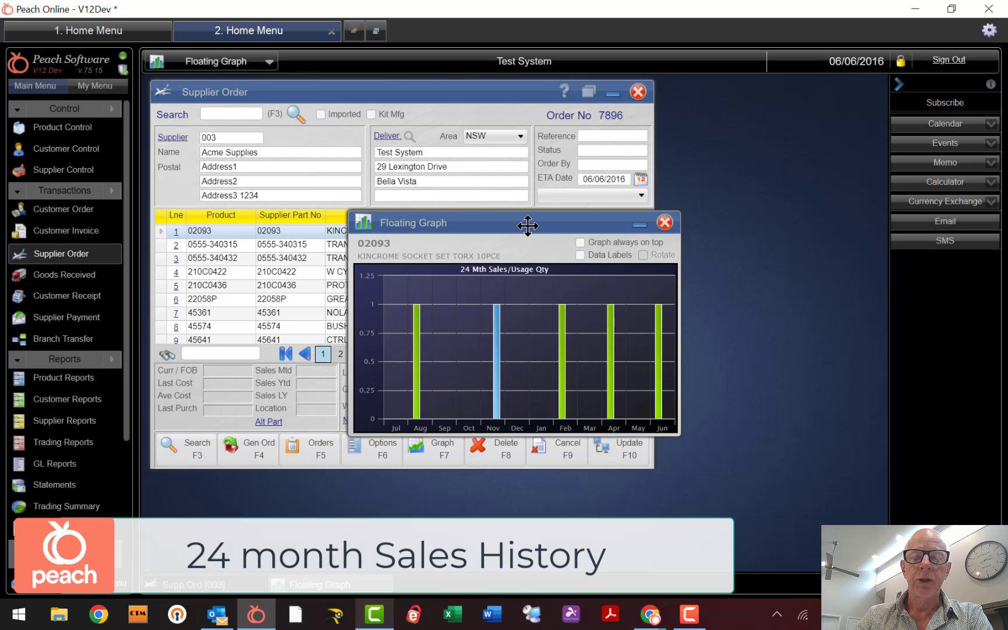
left_click_drag(528, 225, 873, 97)
left_click(898, 88)
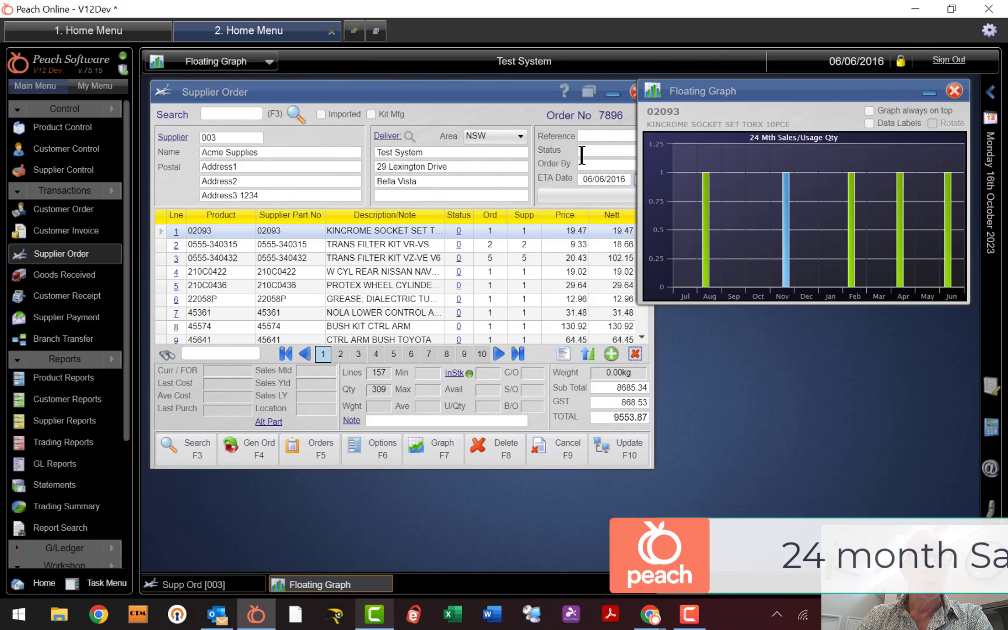
Show the product alternates for line 02093 in a floating window and place it below the sales graph
left_click(269, 424)
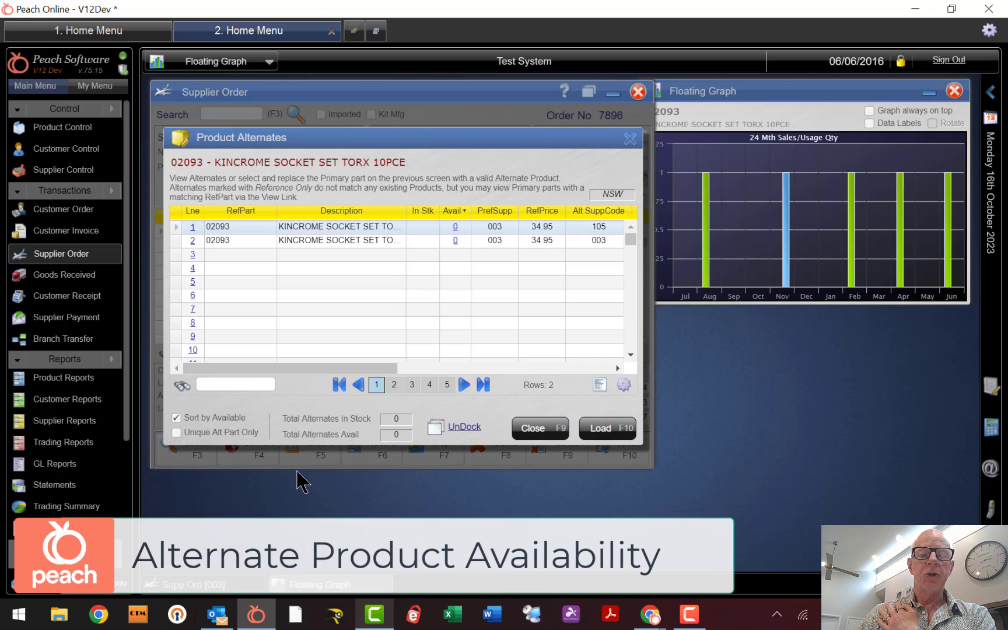
left_click(466, 431)
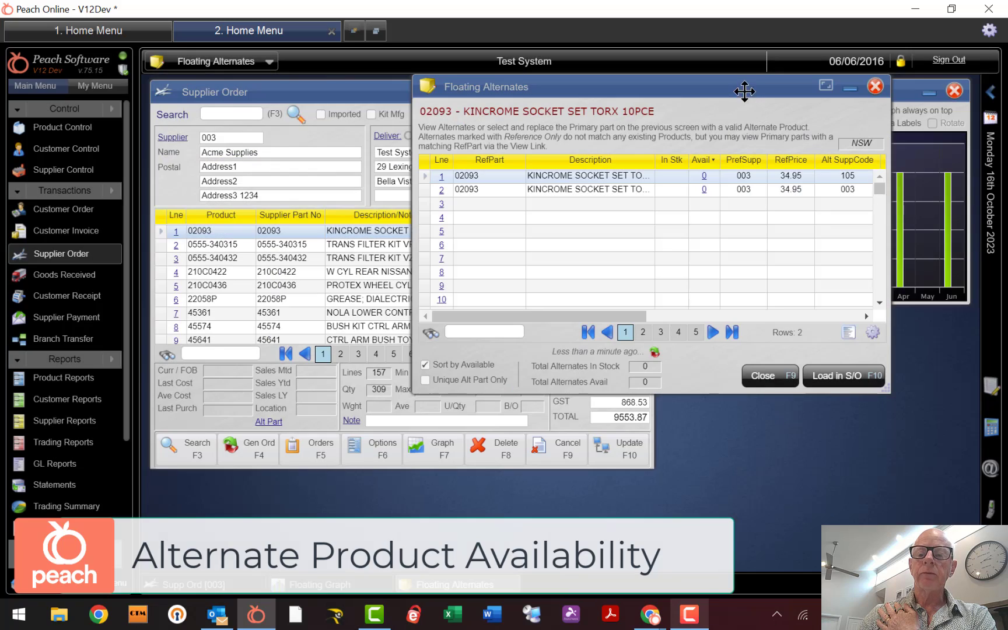
left_click_drag(745, 91, 879, 342)
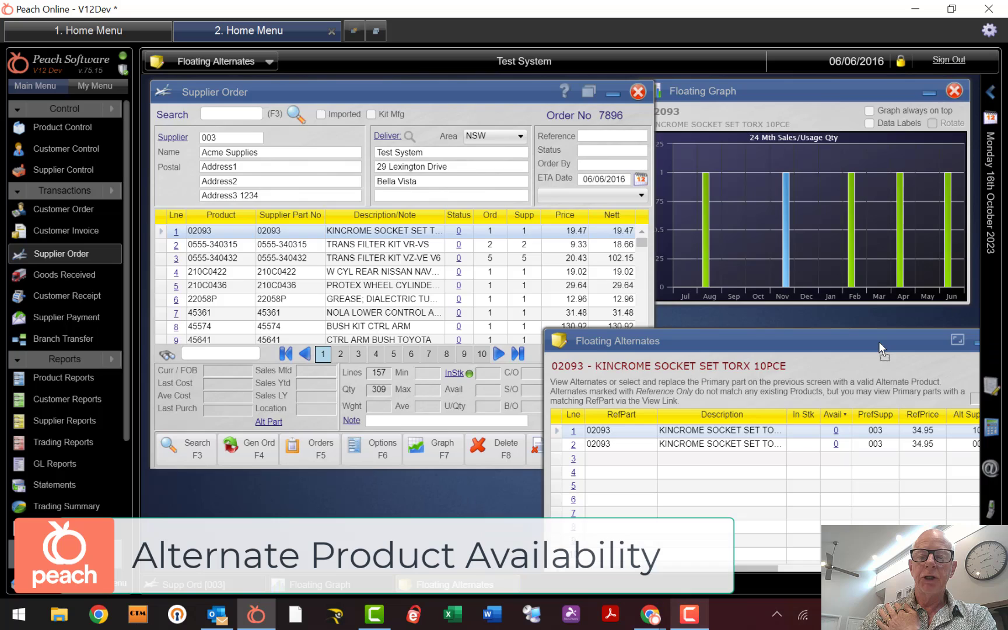
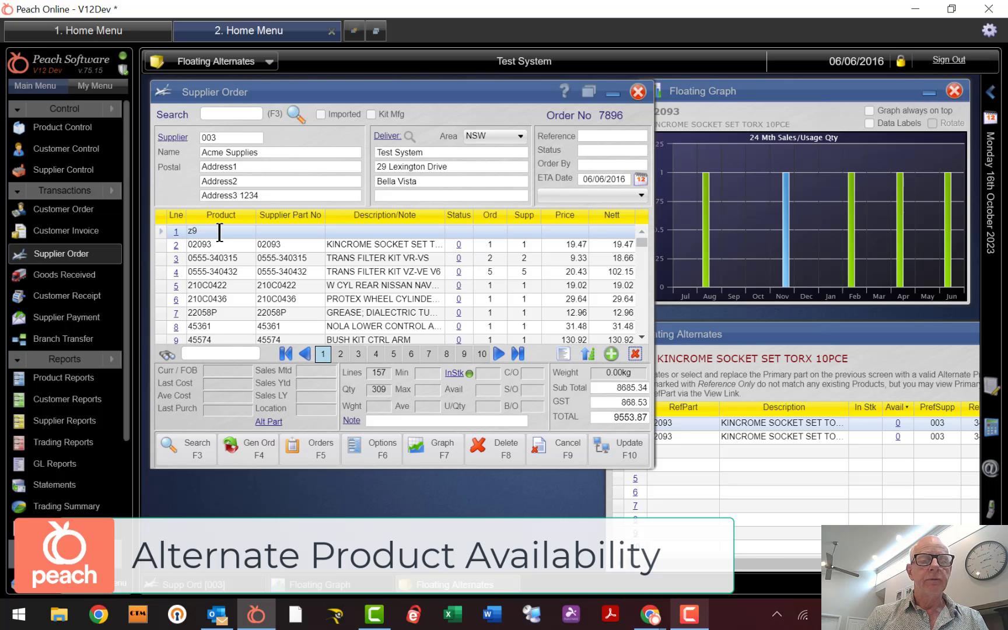
Add product Z9 as a new first order line and show data labels on its sales graph
key("Return")
key("Return")
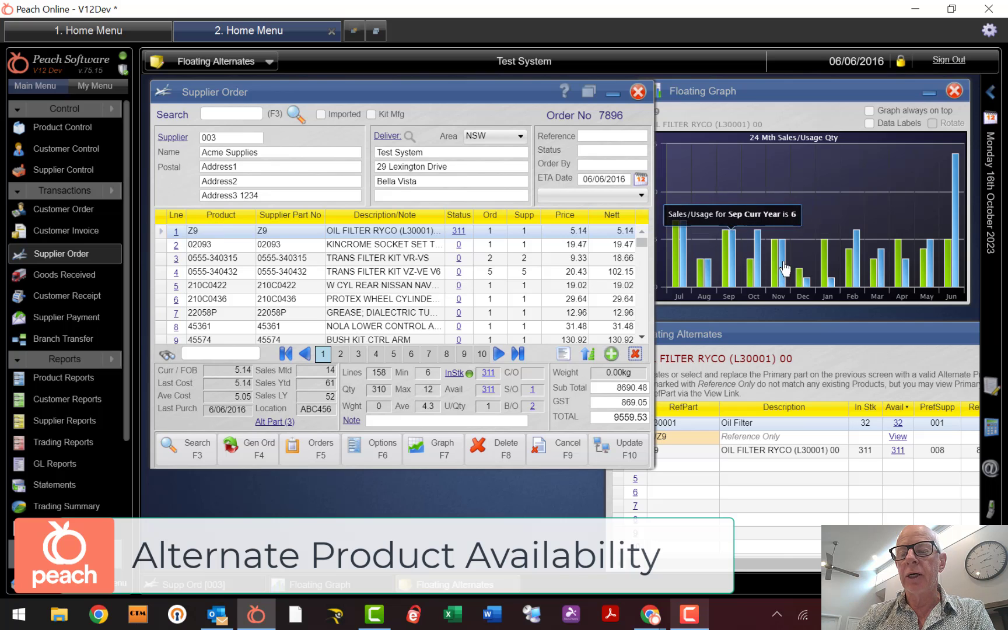
left_click(870, 124)
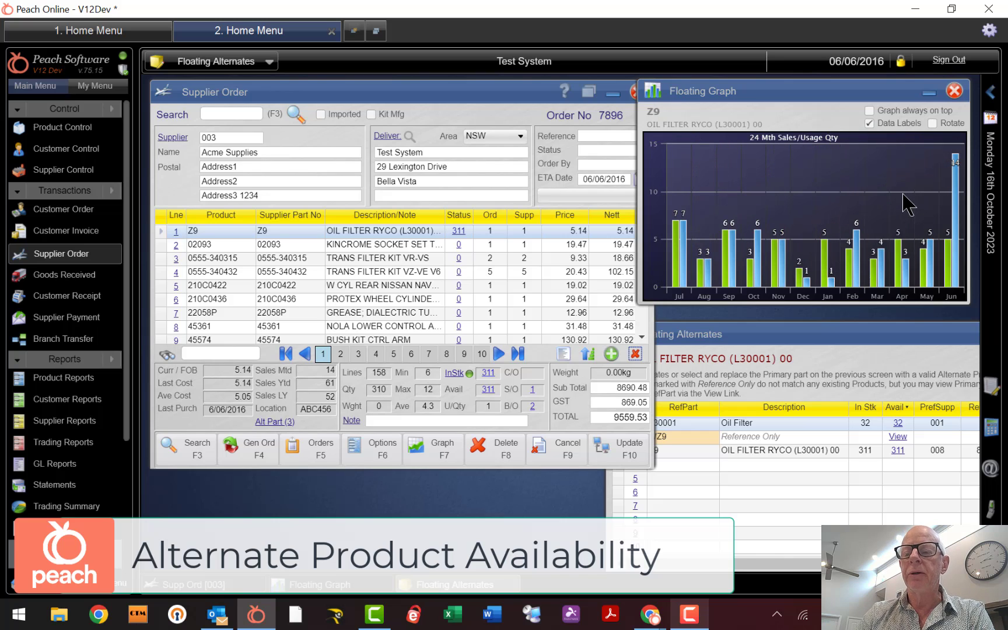
left_click(796, 333)
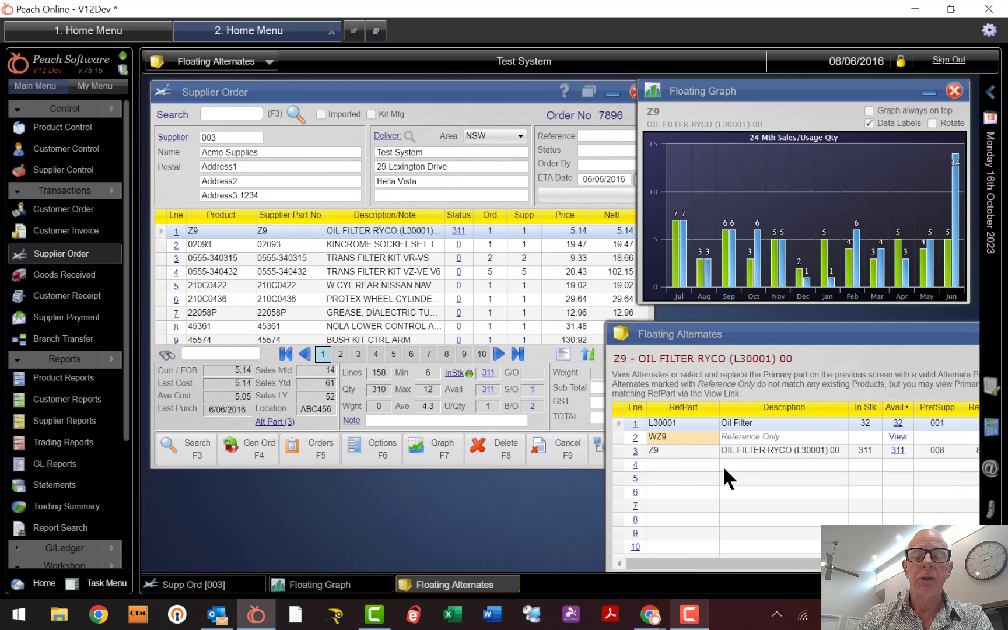
left_click(237, 243)
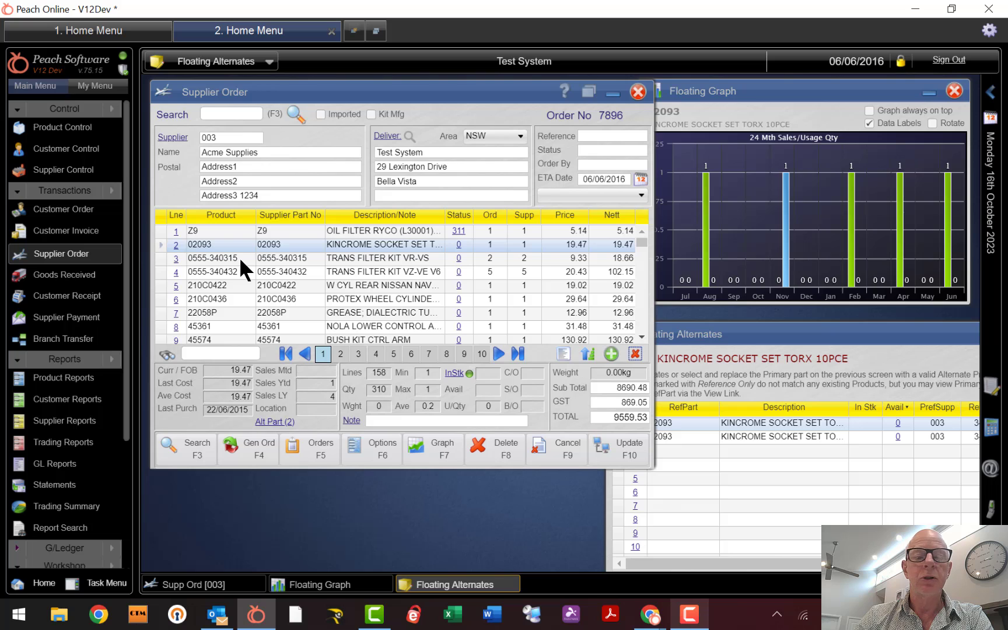
left_click(240, 258)
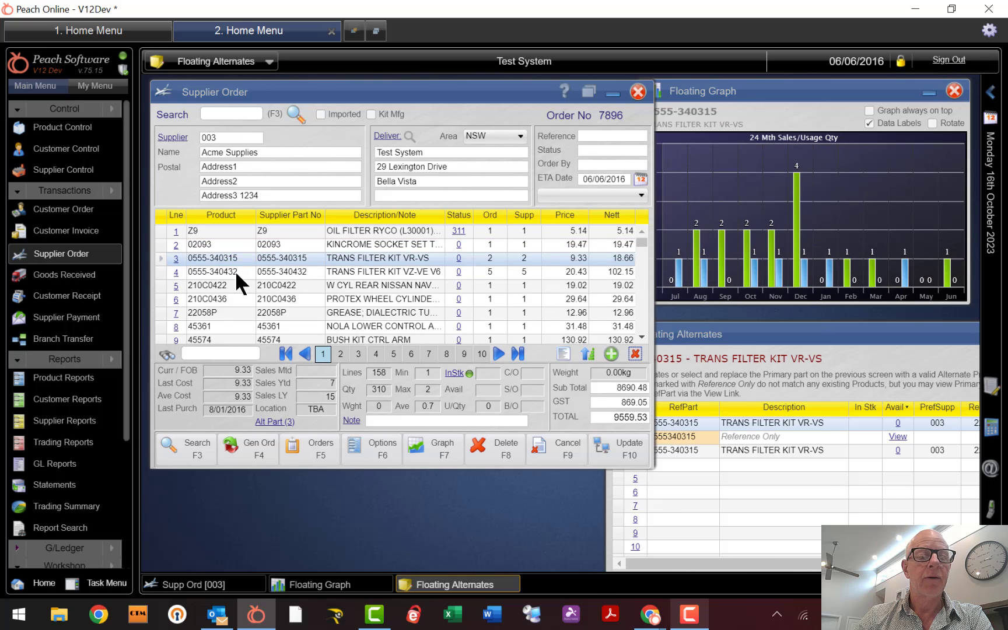
left_click(236, 271)
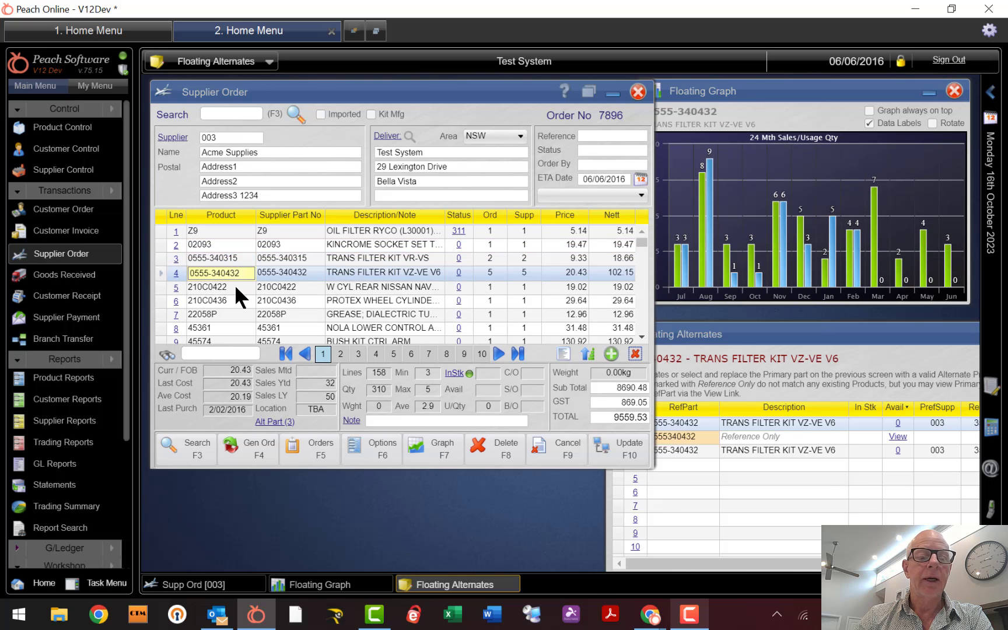
Set the order quantity of product 210C0422 to 5
left_click(235, 286)
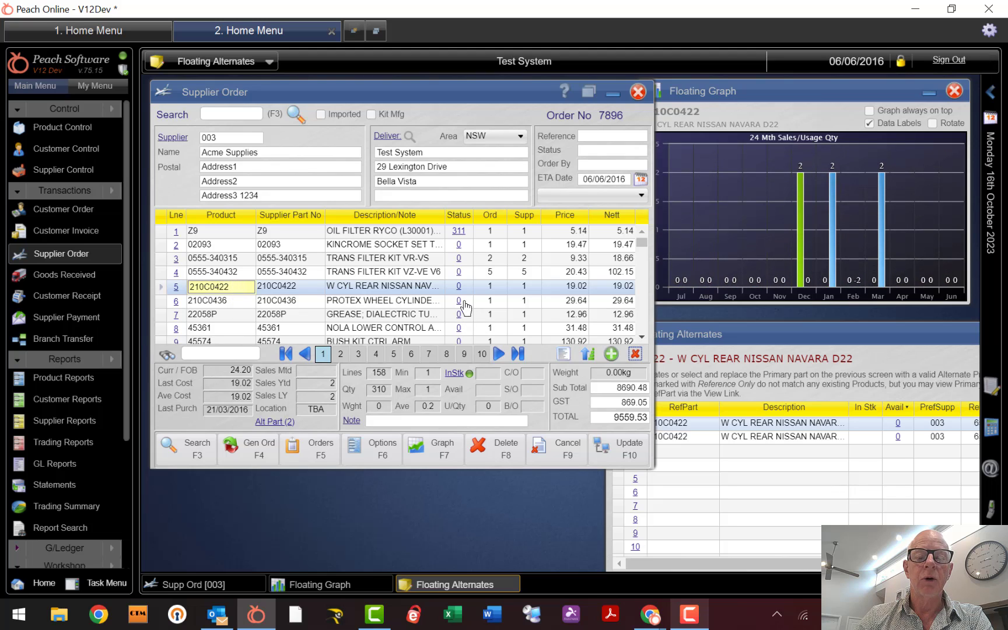
left_click(493, 286)
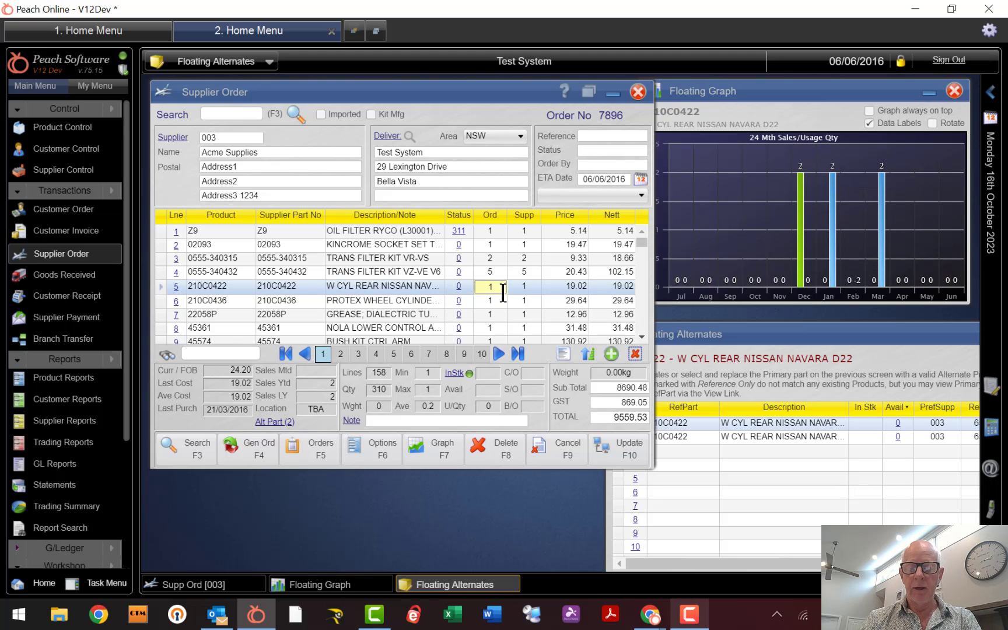
type("5")
key("Return")
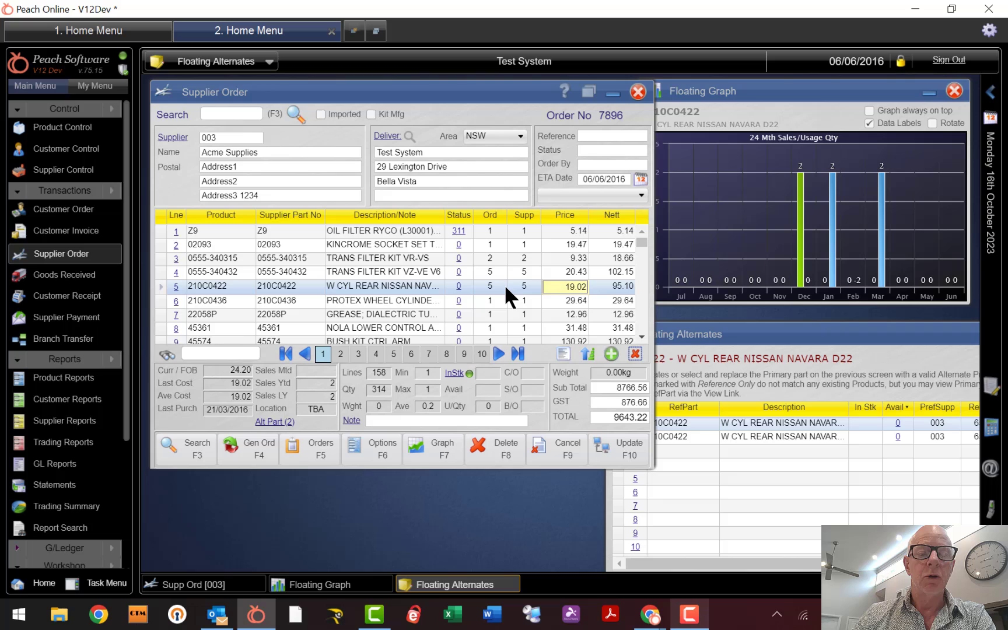
Delete the order line for product 210C0436, the Protex wheel cylinder
left_click(353, 300)
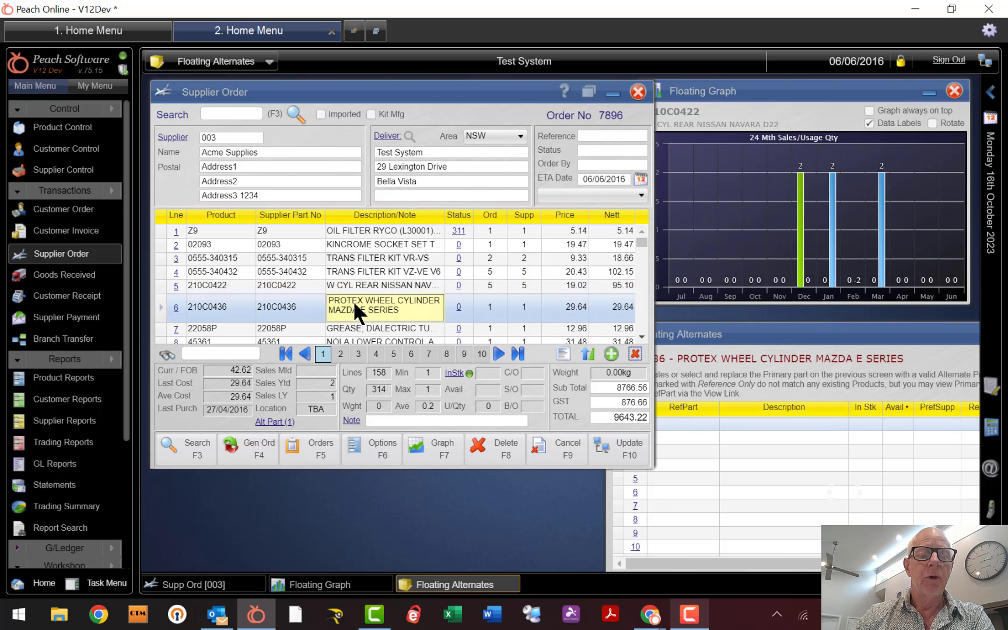
left_click(636, 354)
left_click(558, 354)
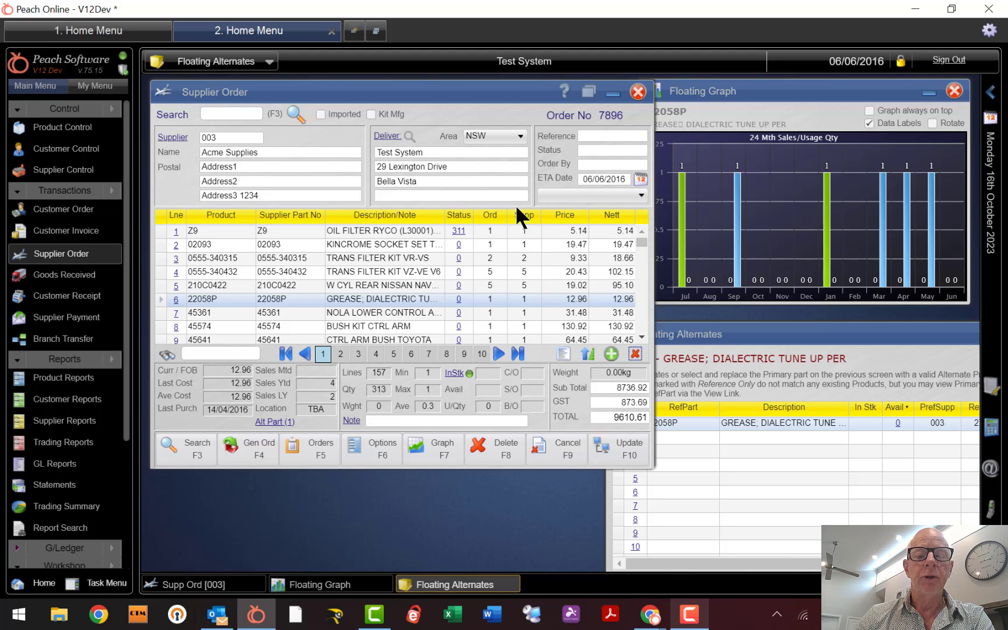
Check the stock by area, stock forecast, outstanding supplier orders and backorders for product Z9
left_click(460, 232)
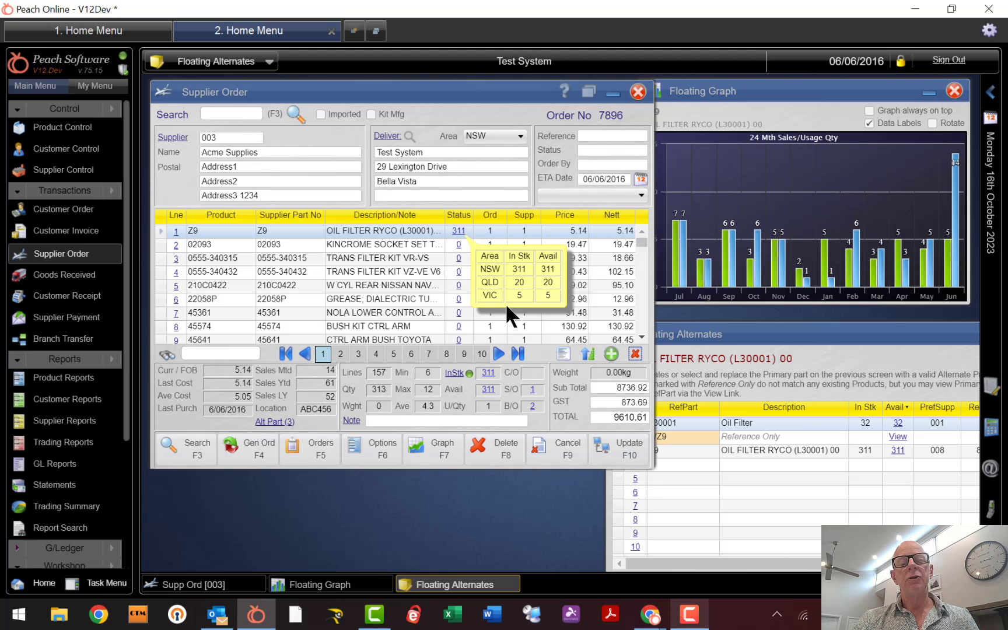
left_click(460, 237)
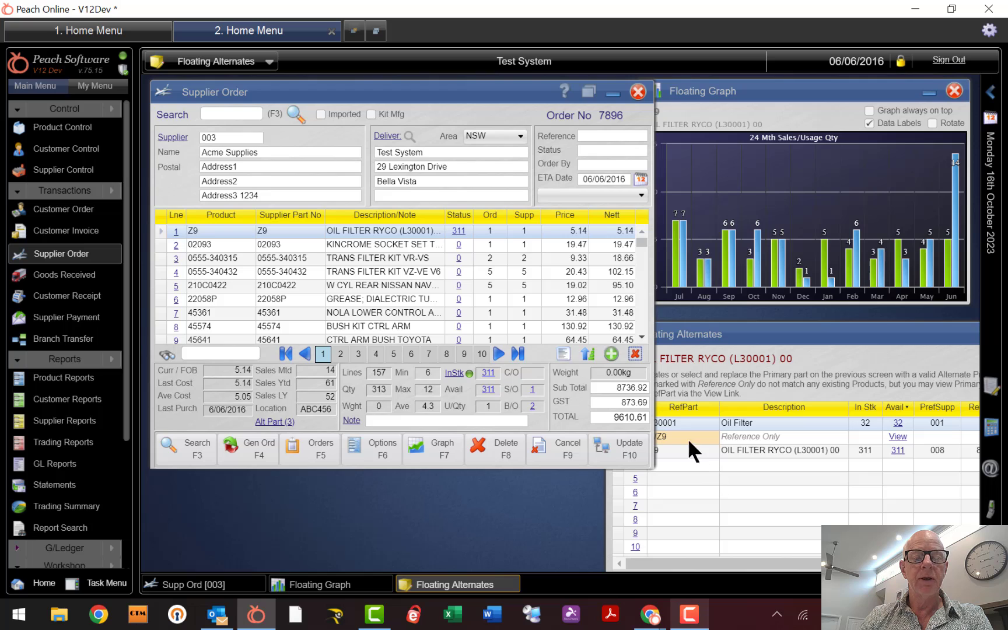
mouse_move(488, 377)
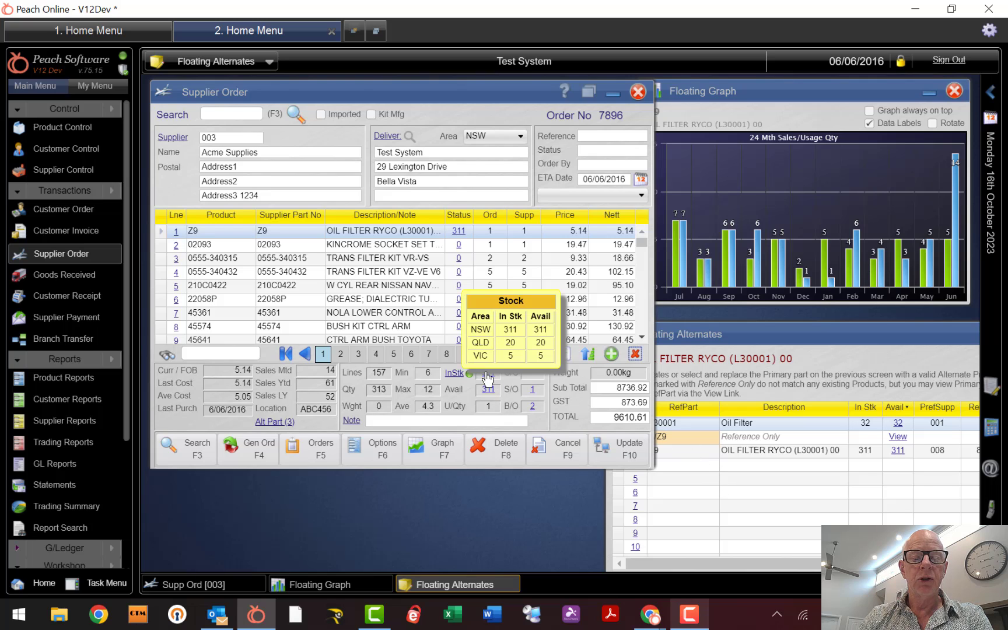
mouse_move(491, 398)
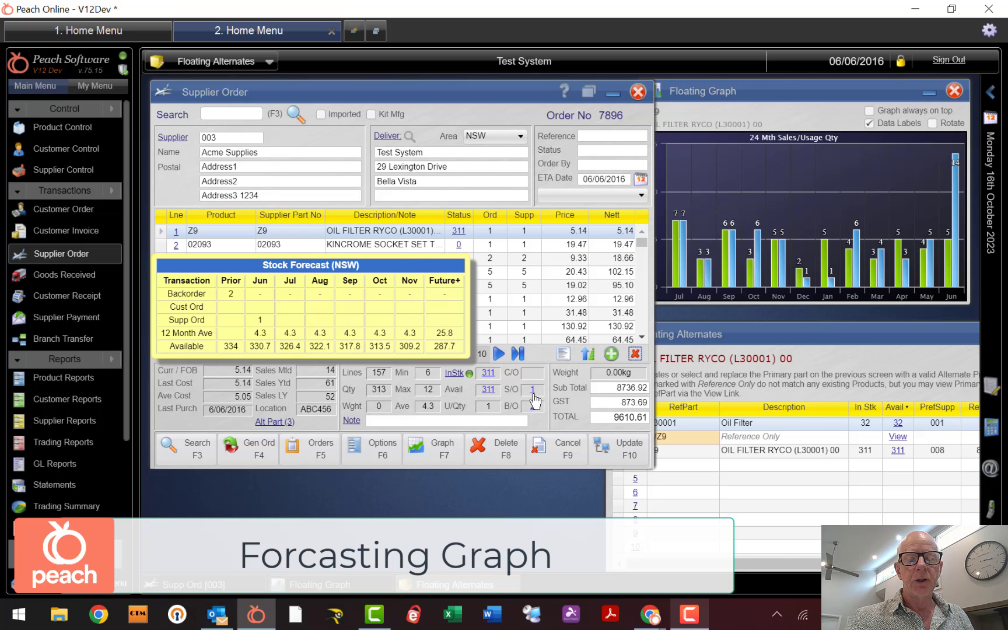
mouse_move(533, 392)
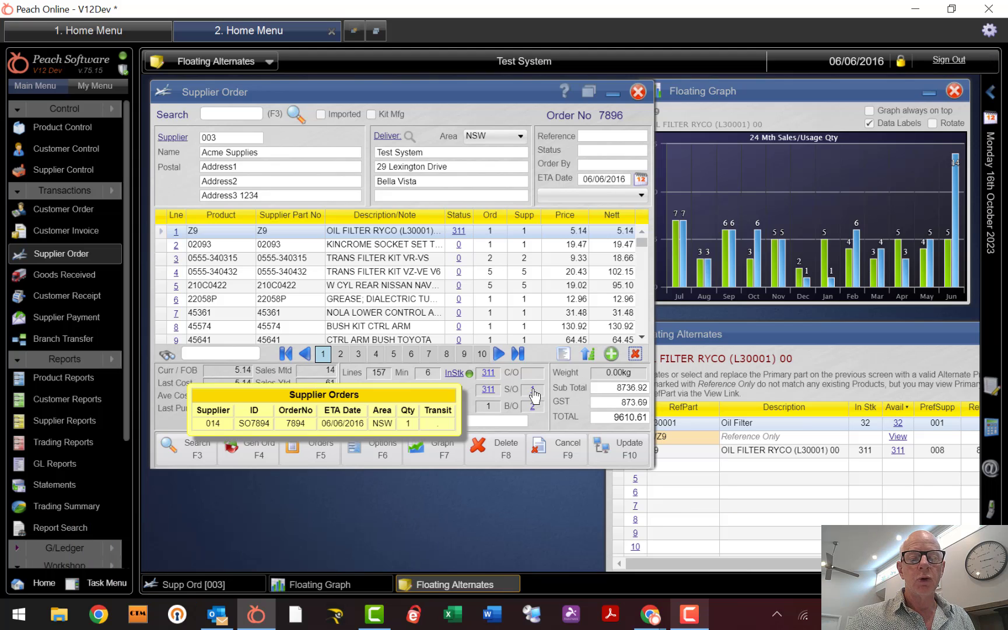
mouse_move(536, 412)
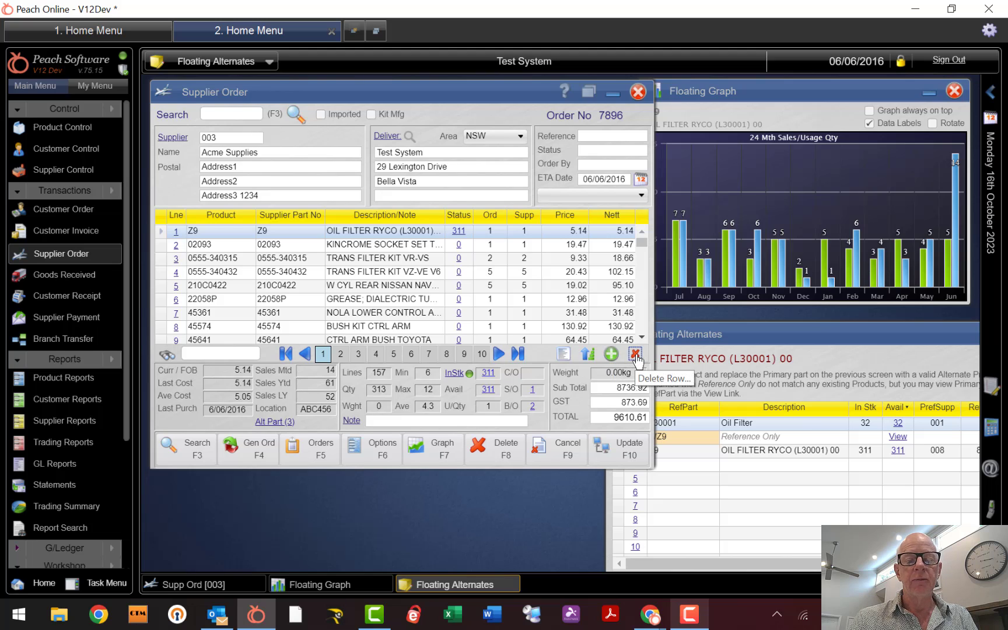
Sort the order lines by Part and return them to EntryLine order
left_click(588, 354)
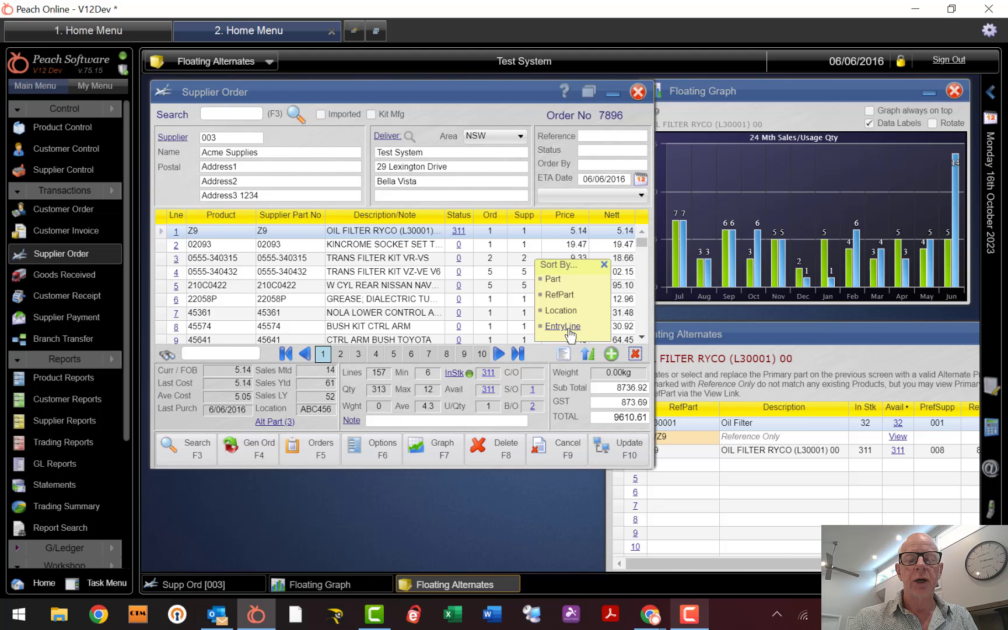
left_click(555, 280)
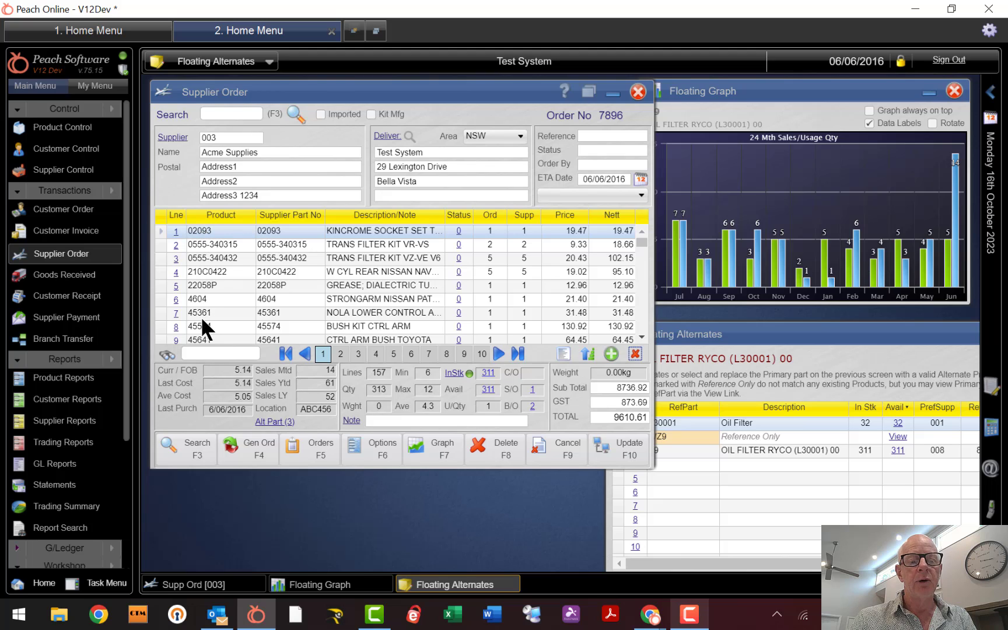
left_click(588, 354)
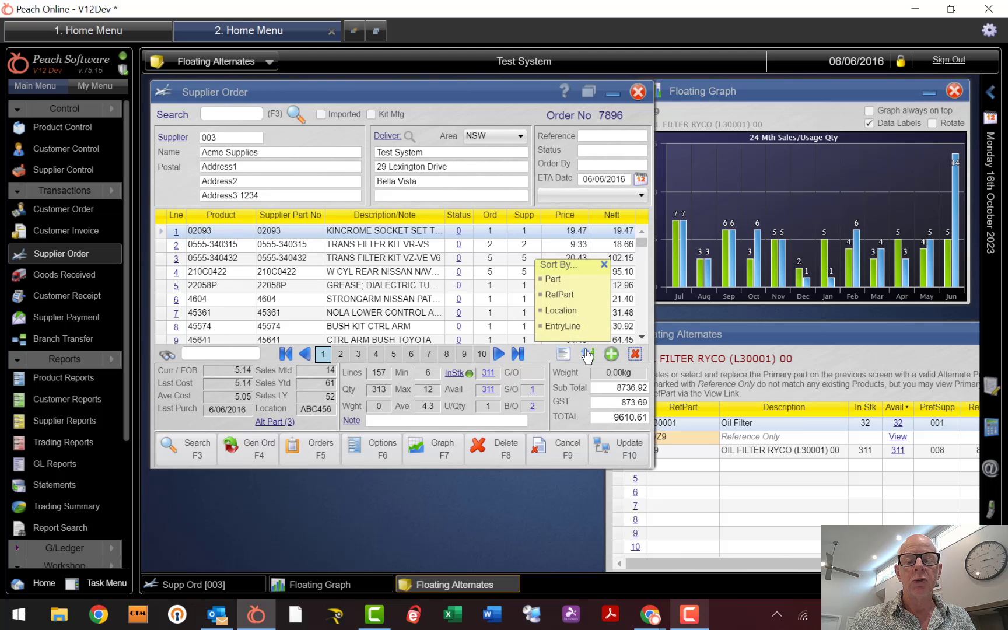
left_click(569, 326)
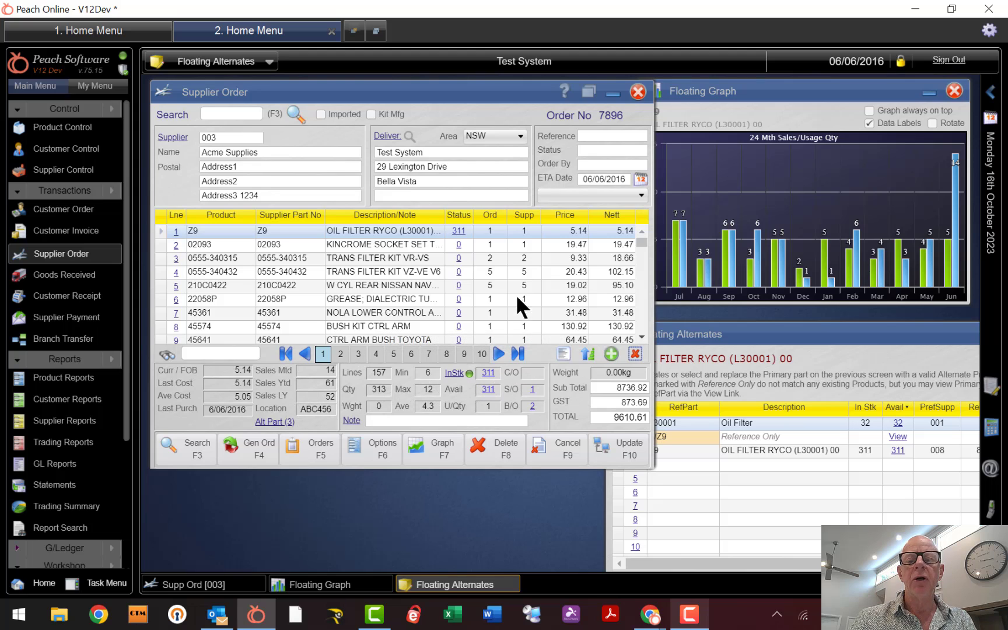
left_click(593, 196)
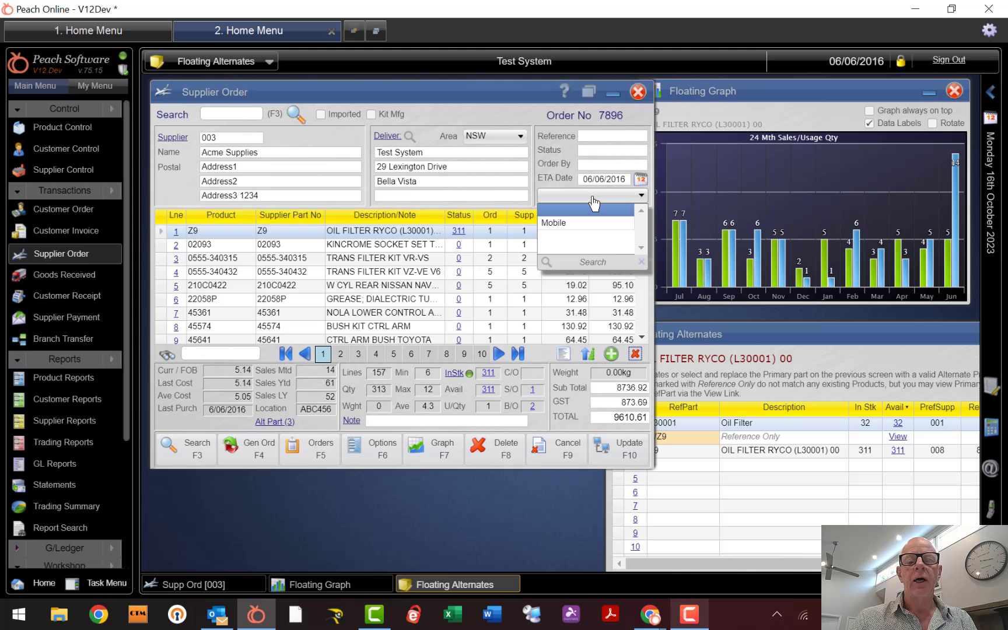
left_click(593, 200)
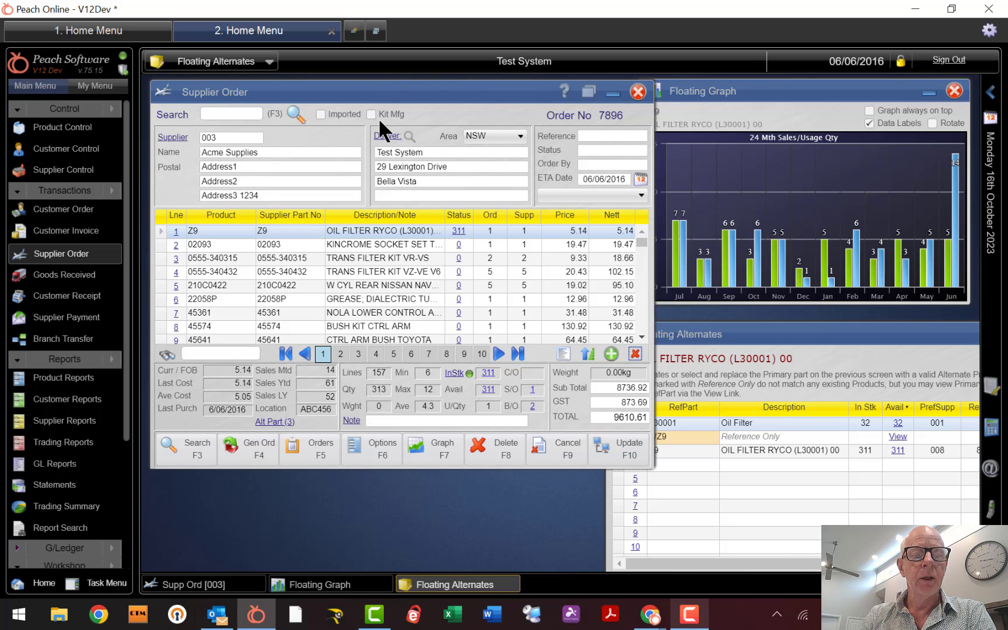
Review the sales graphs and alternates of order lines 2 to 5, and check product Z9's stock by area
left_click(222, 245)
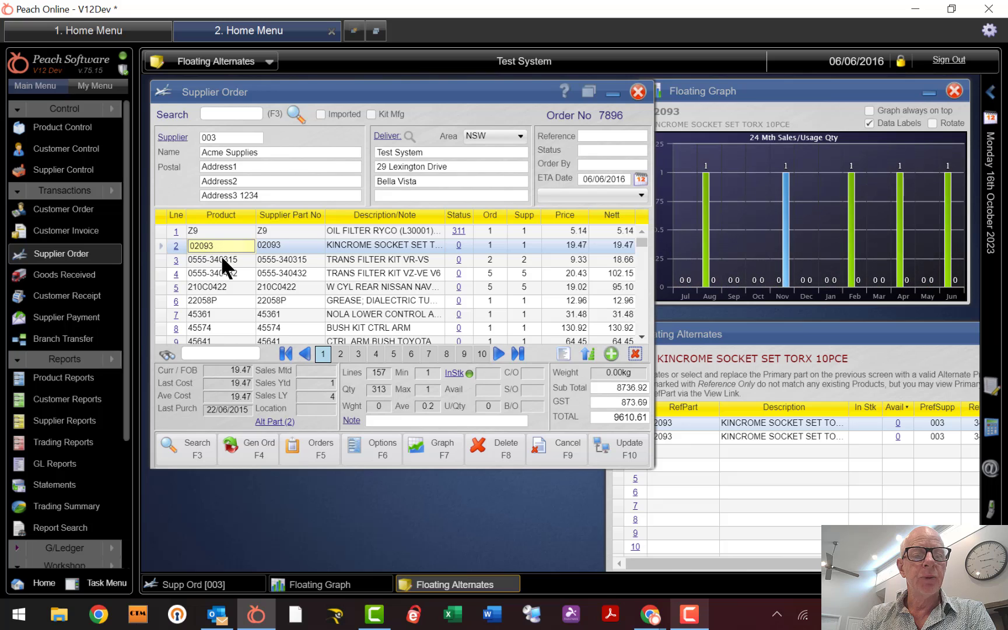
left_click(220, 264)
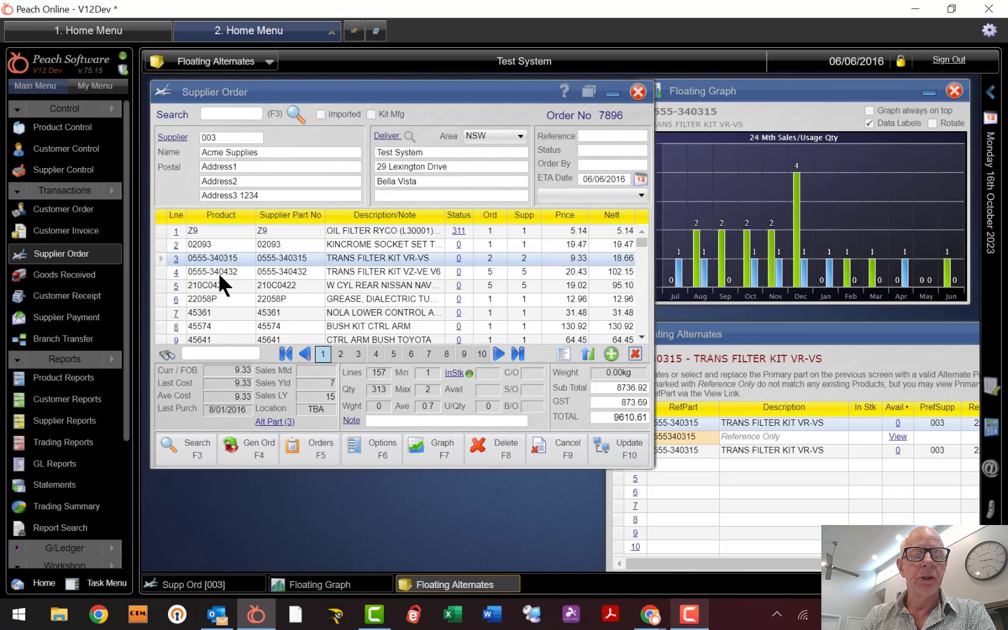
left_click(218, 274)
left_click(220, 287)
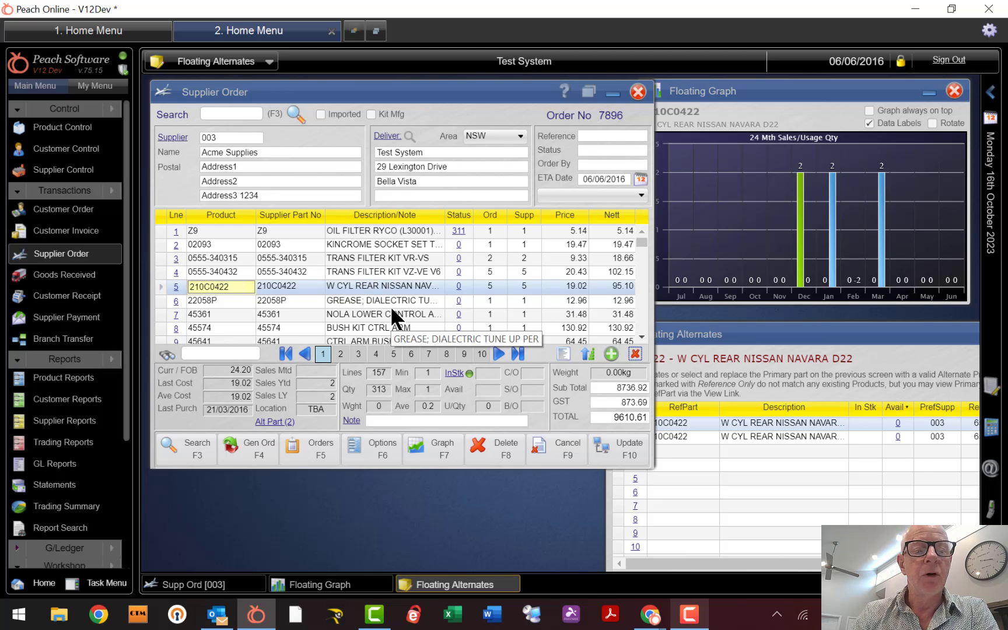
left_click(460, 231)
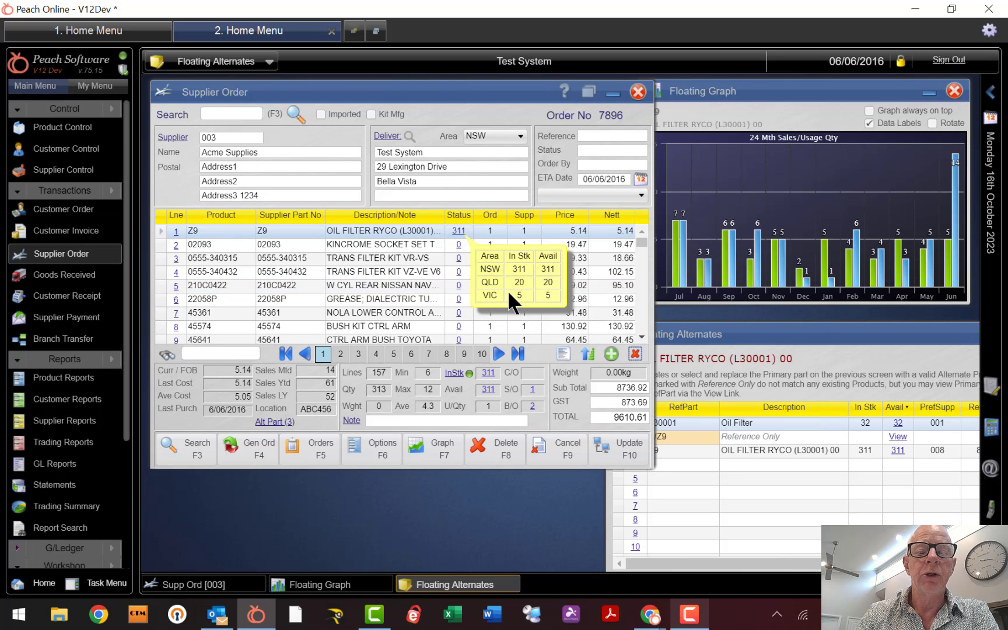